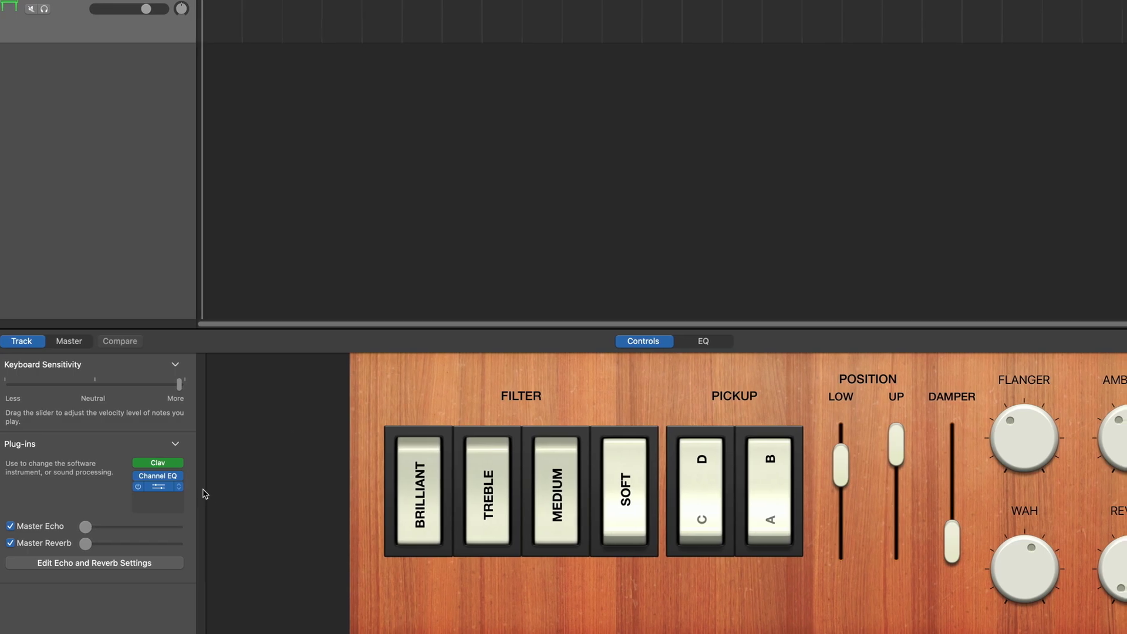
# - Remove the compressor plug-in and quantize the lead notes to 1/8 Swing A
pyautogui.click(179, 486)
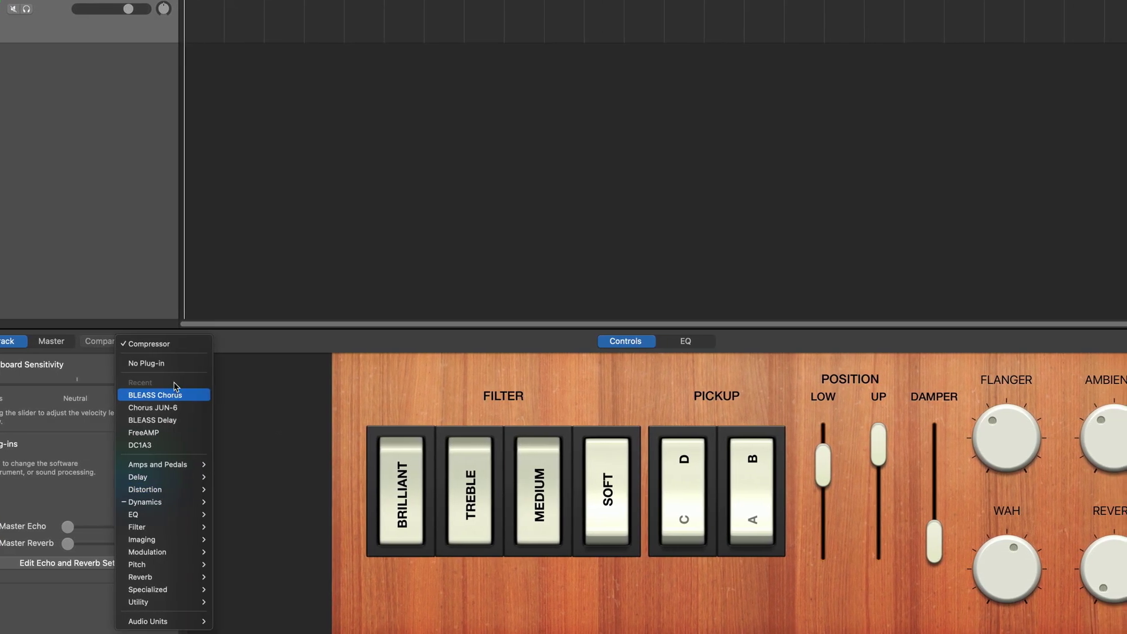
pyautogui.click(170, 364)
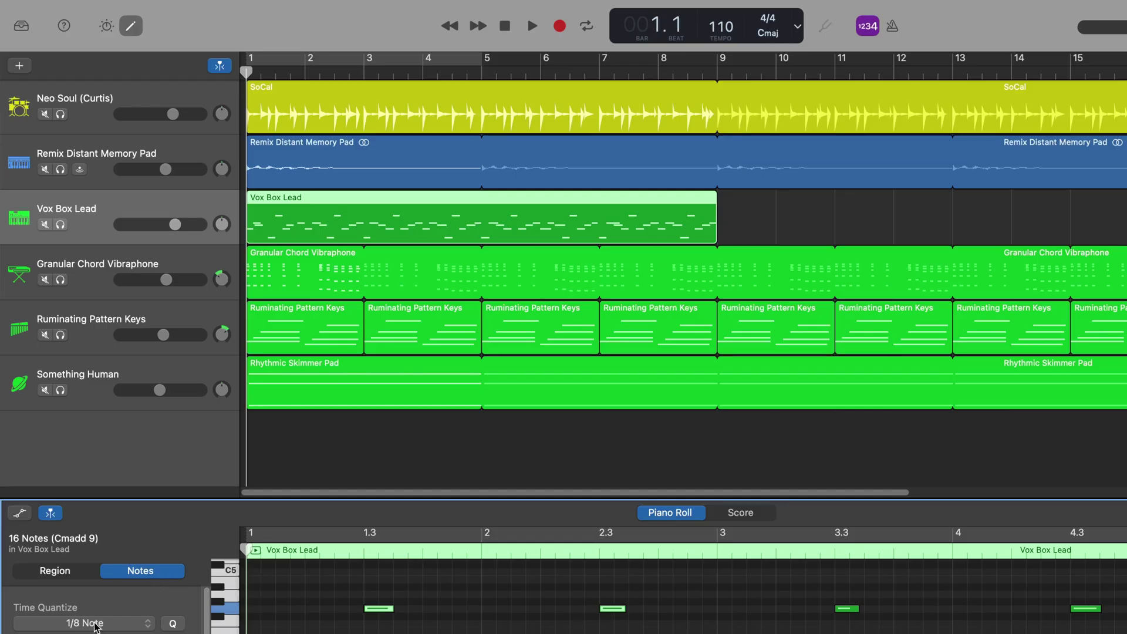
pyautogui.click(96, 624)
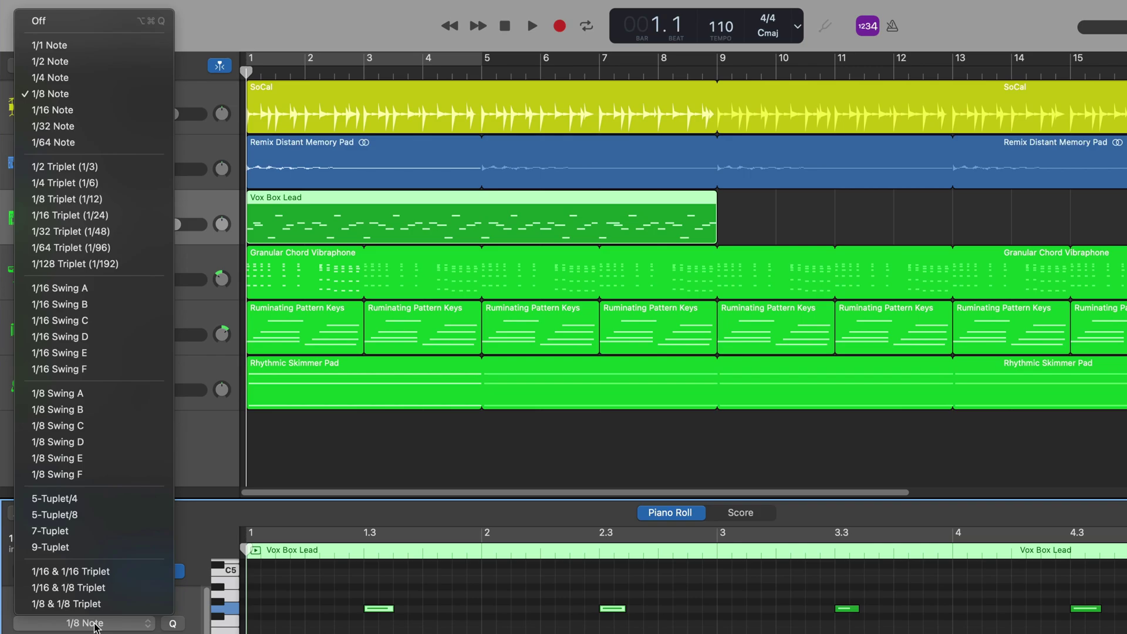
pyautogui.click(109, 397)
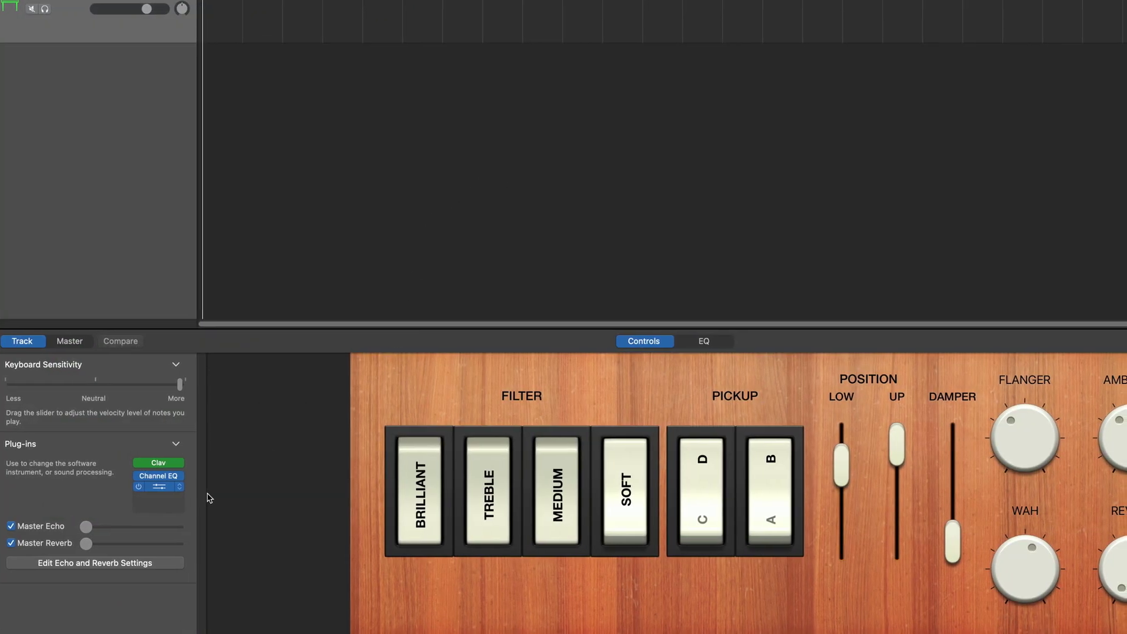
# - Lower the clav's LOW position slightly and insert ValhallaSupermassive as a plug-in
pyautogui.click(170, 487)
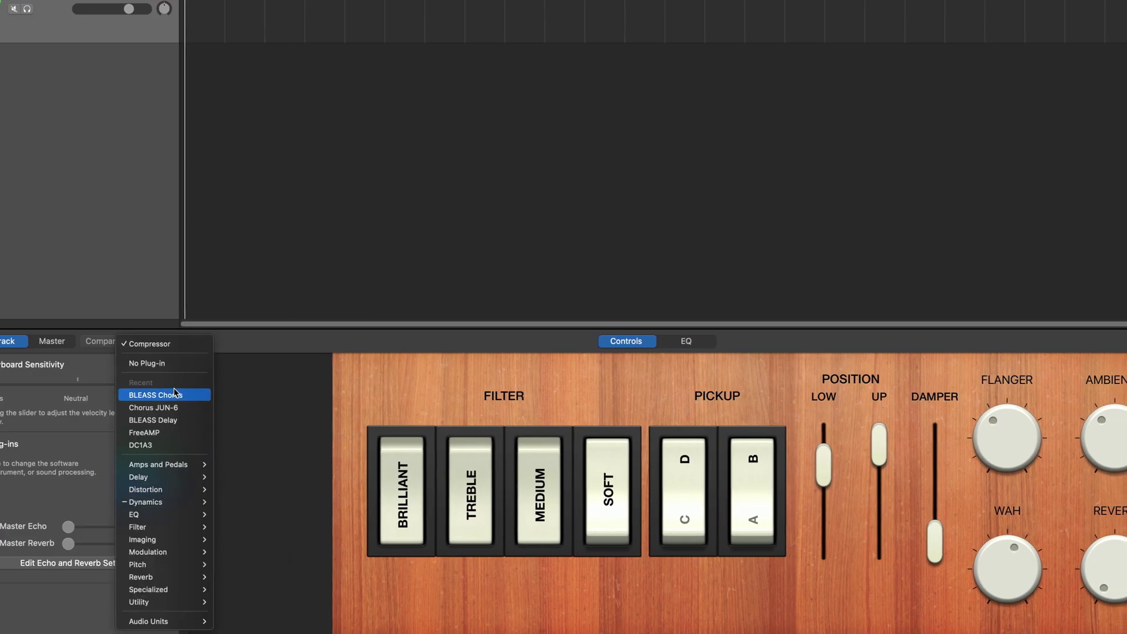
pyautogui.press('Escape')
pyautogui.click(151, 486)
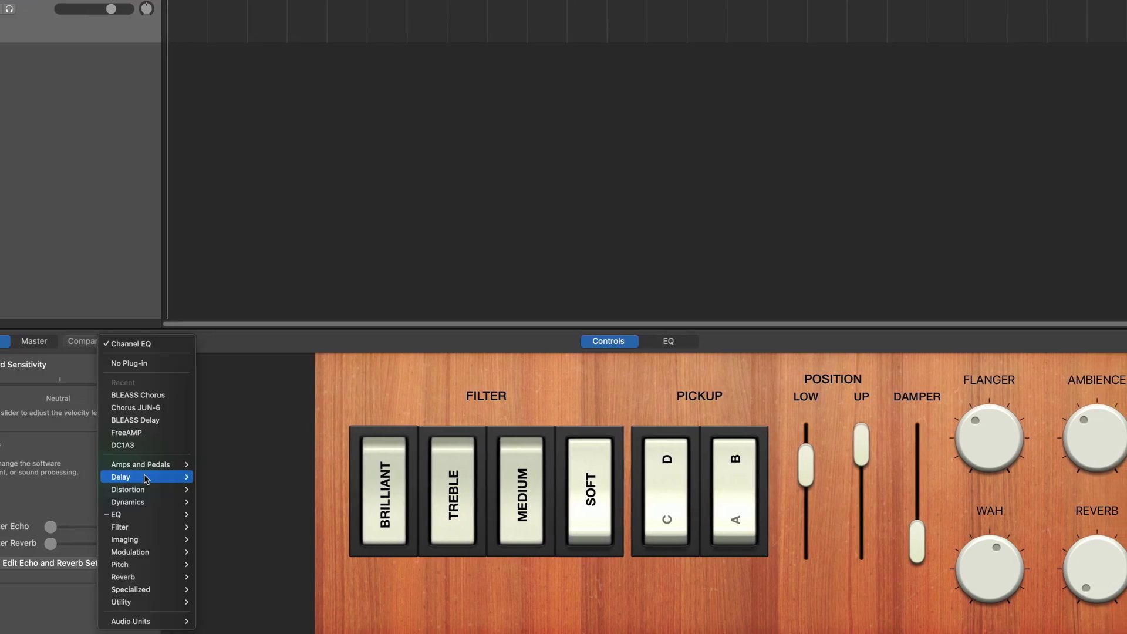
pyautogui.press('Escape')
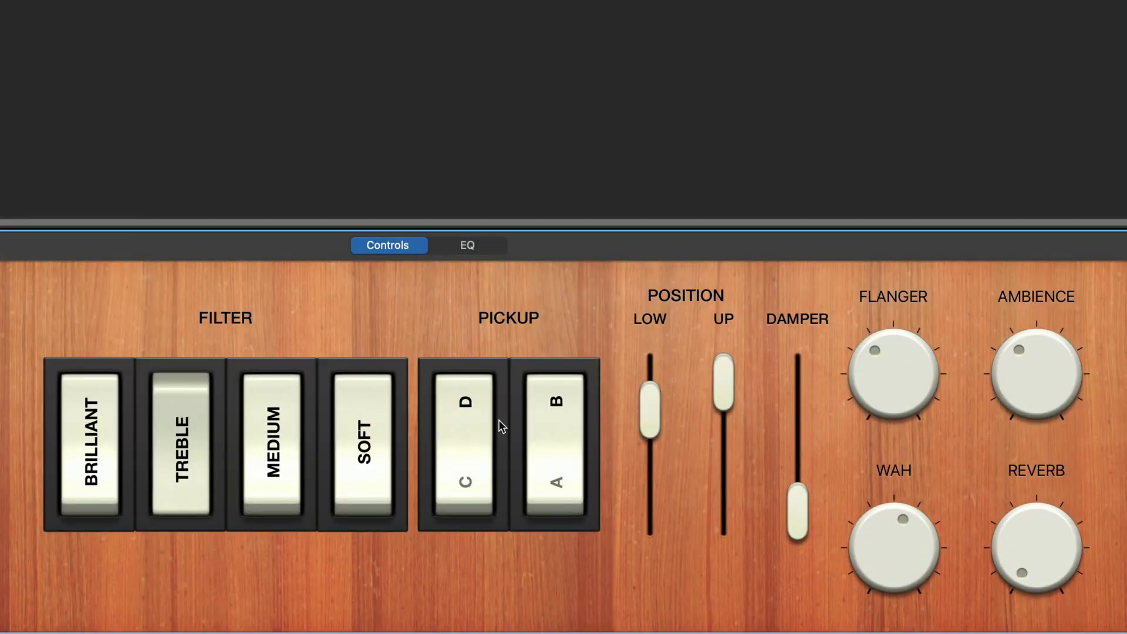
pyautogui.moveTo(659, 398); pyautogui.dragTo(661, 411)
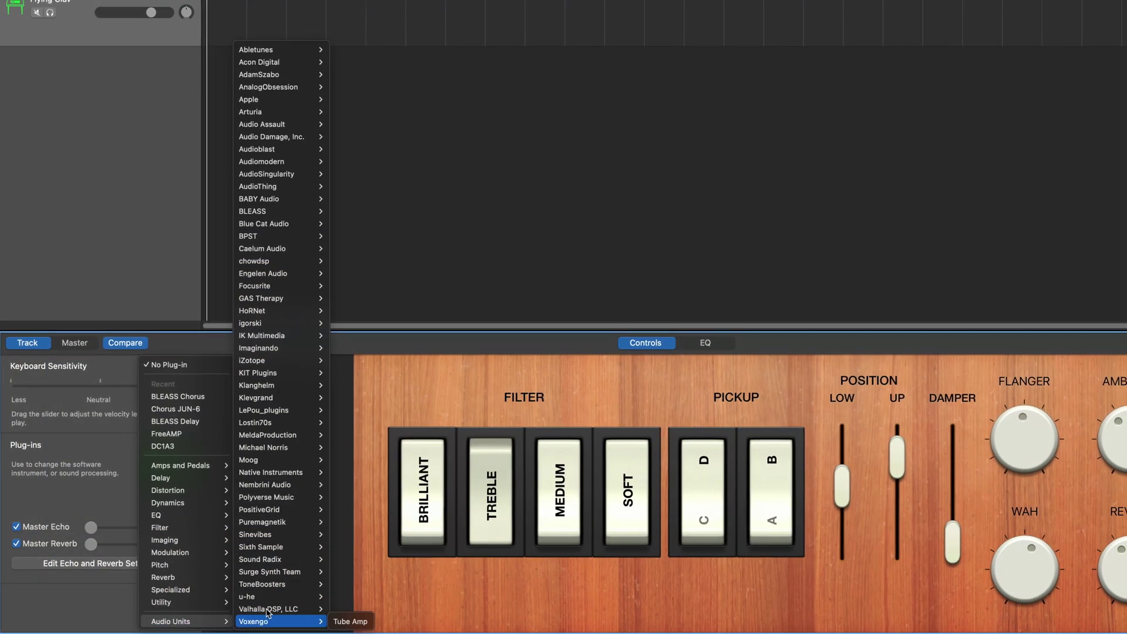
pyautogui.moveTo(276, 609)
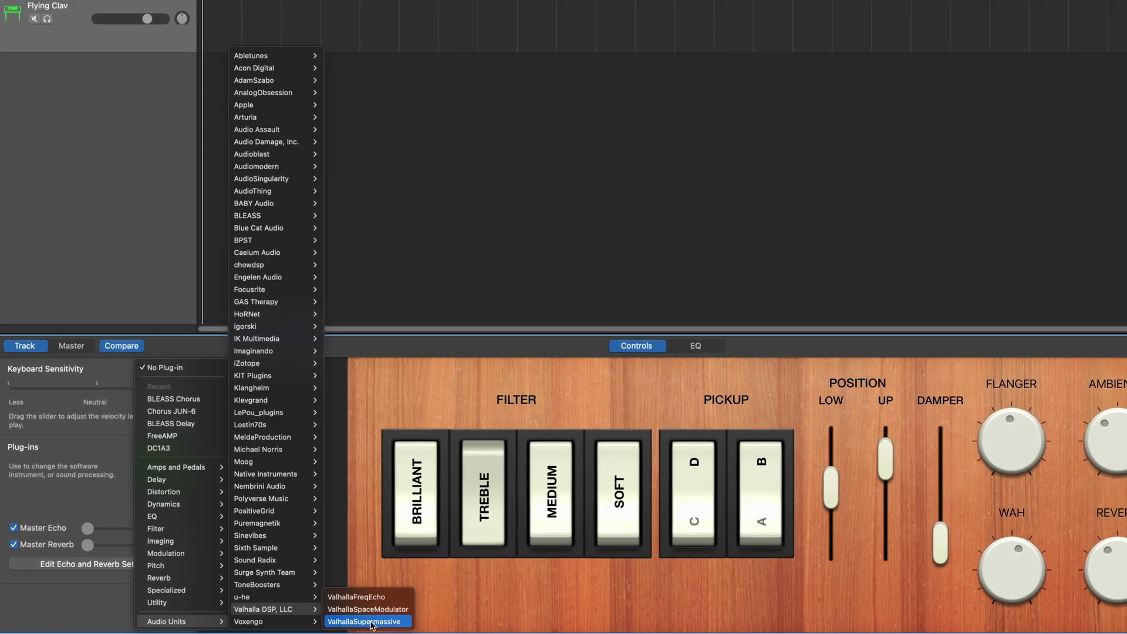
pyautogui.click(340, 621)
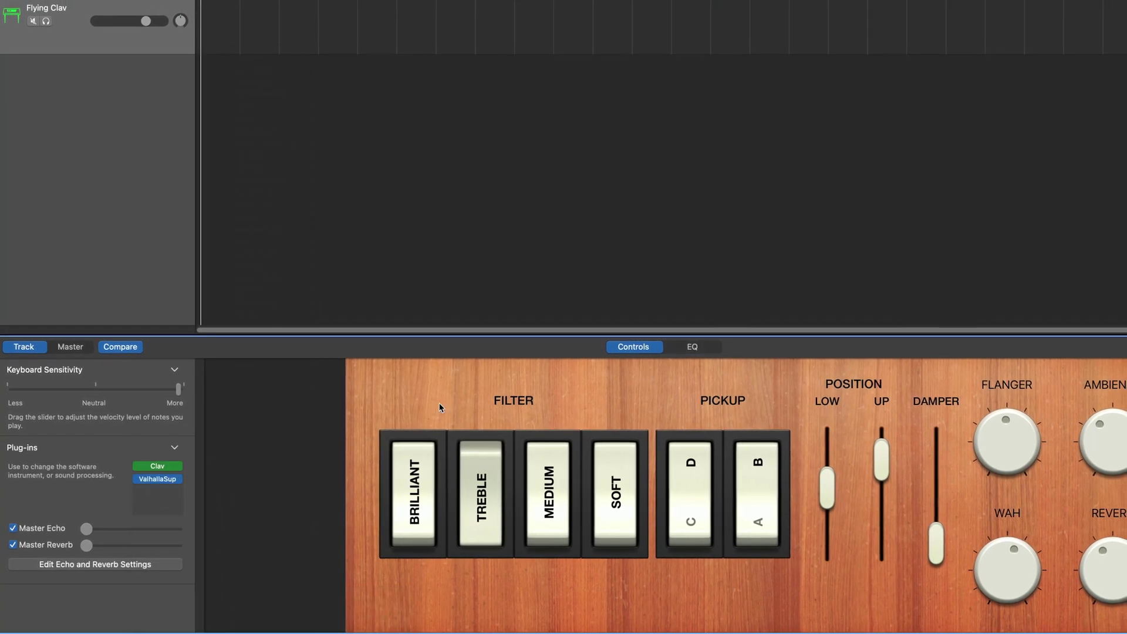
# - Check the empty plug-in slot's choices, then save the patch as 'Weird Synth'
pyautogui.click(154, 494)
pyautogui.moveTo(180, 621)
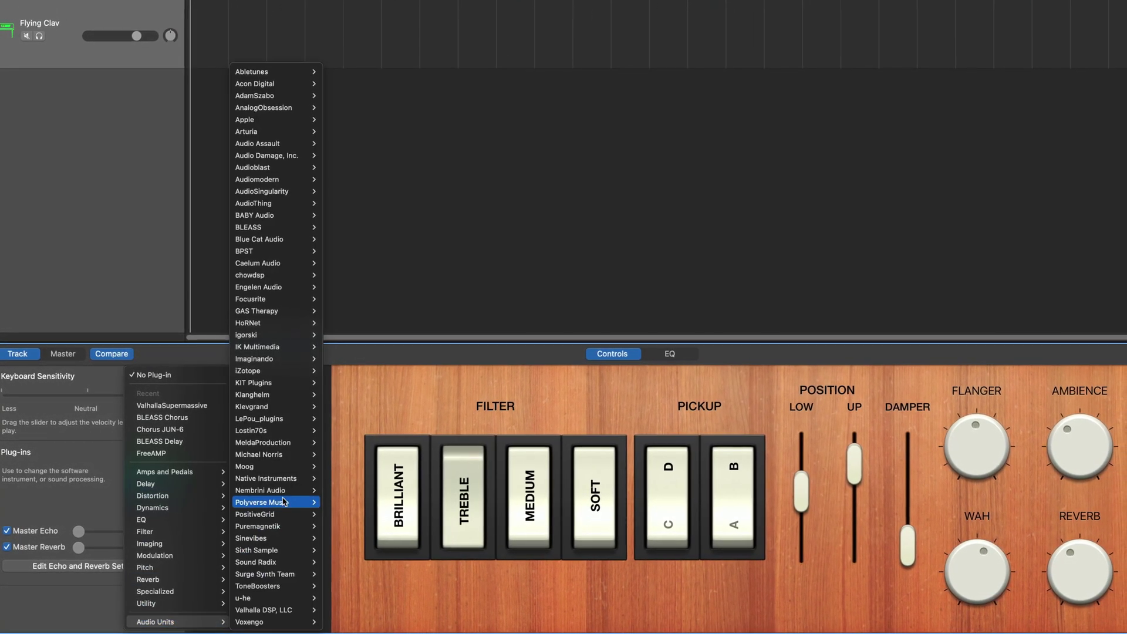
pyautogui.moveTo(286, 456)
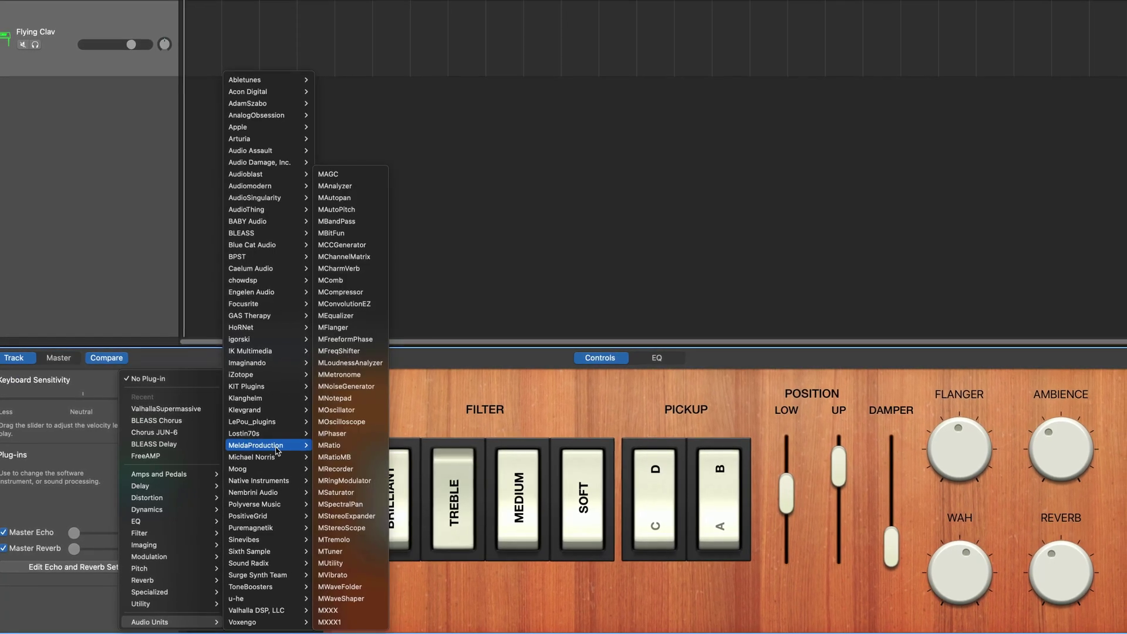
pyautogui.write('Weird Synth.patch')
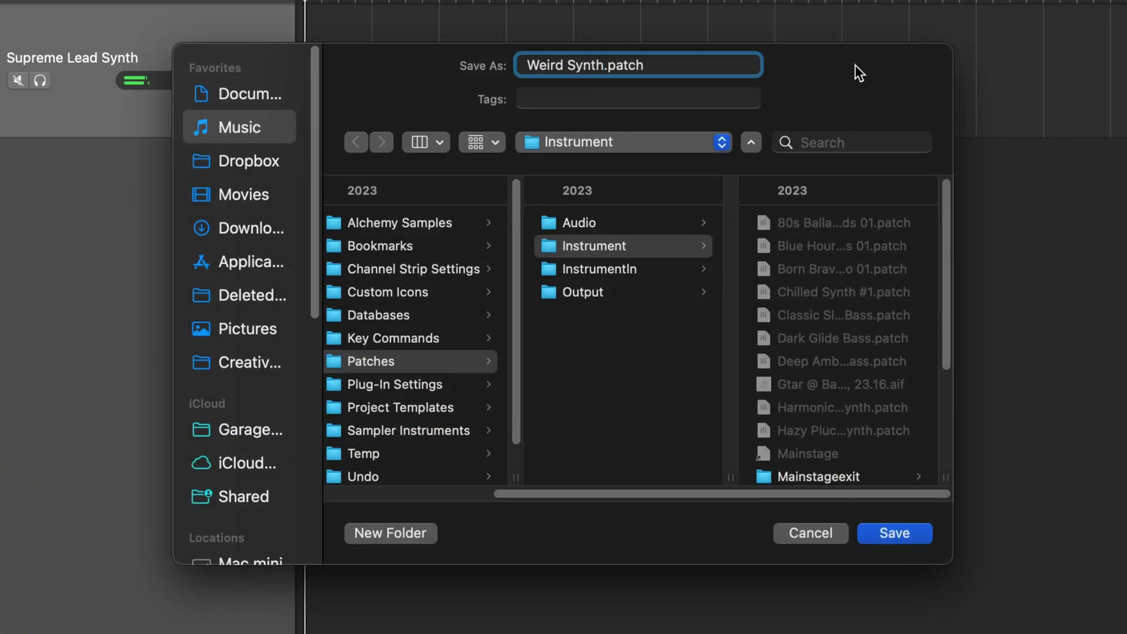
pyautogui.click(910, 535)
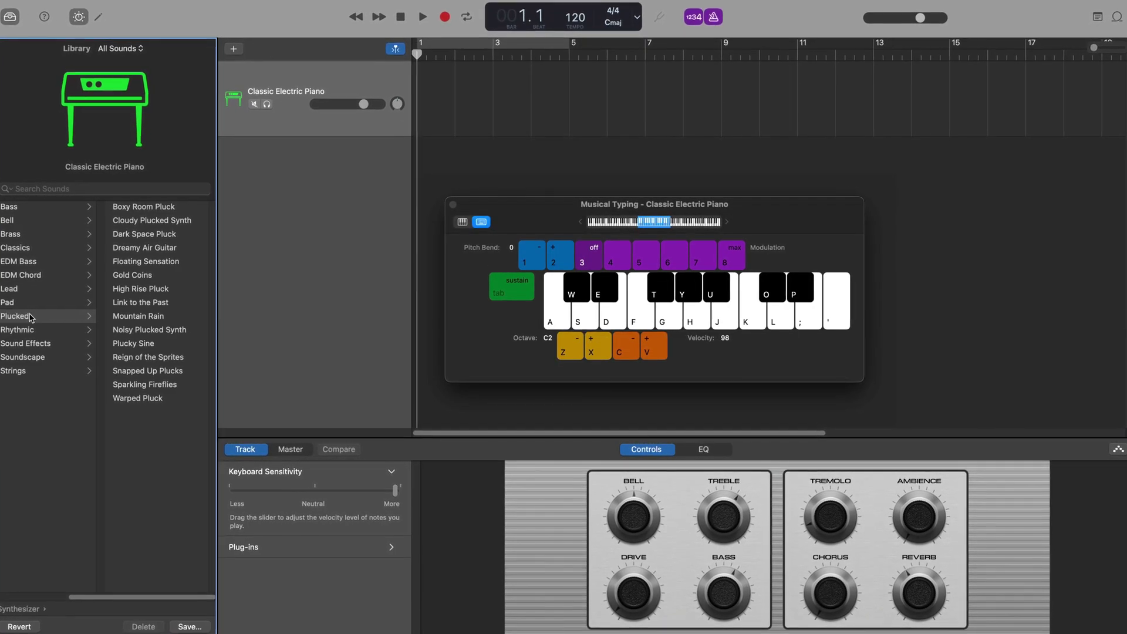
# - Play the notes A, G, S, D, A, F and G on the Classic Electric Piano
pyautogui.press('a')
pyautogui.press('g')
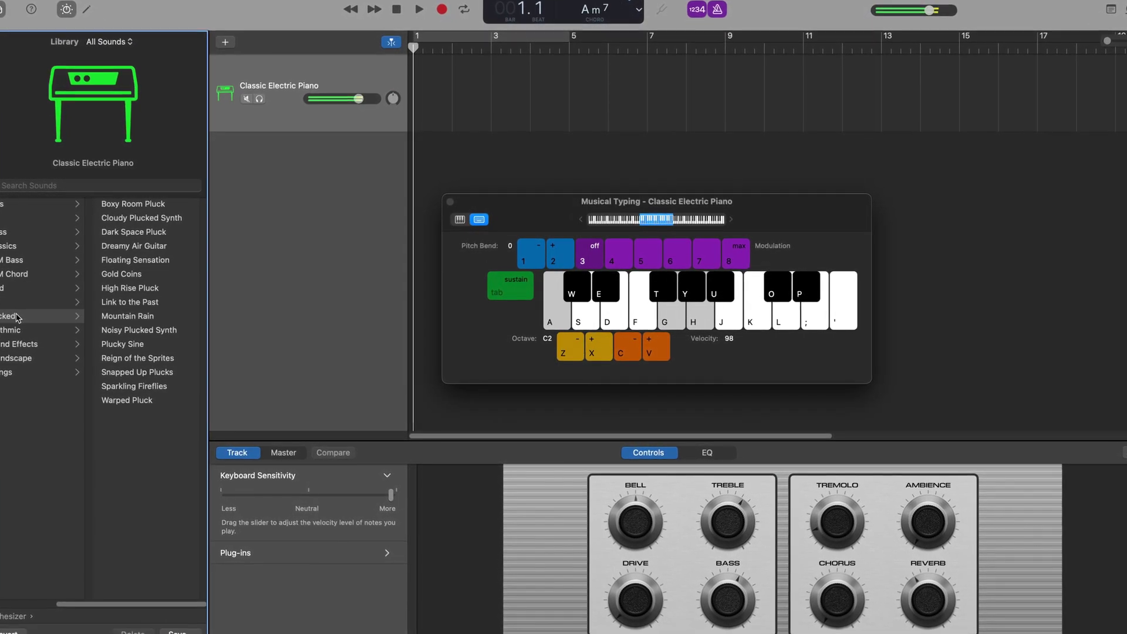
pyautogui.press('s')
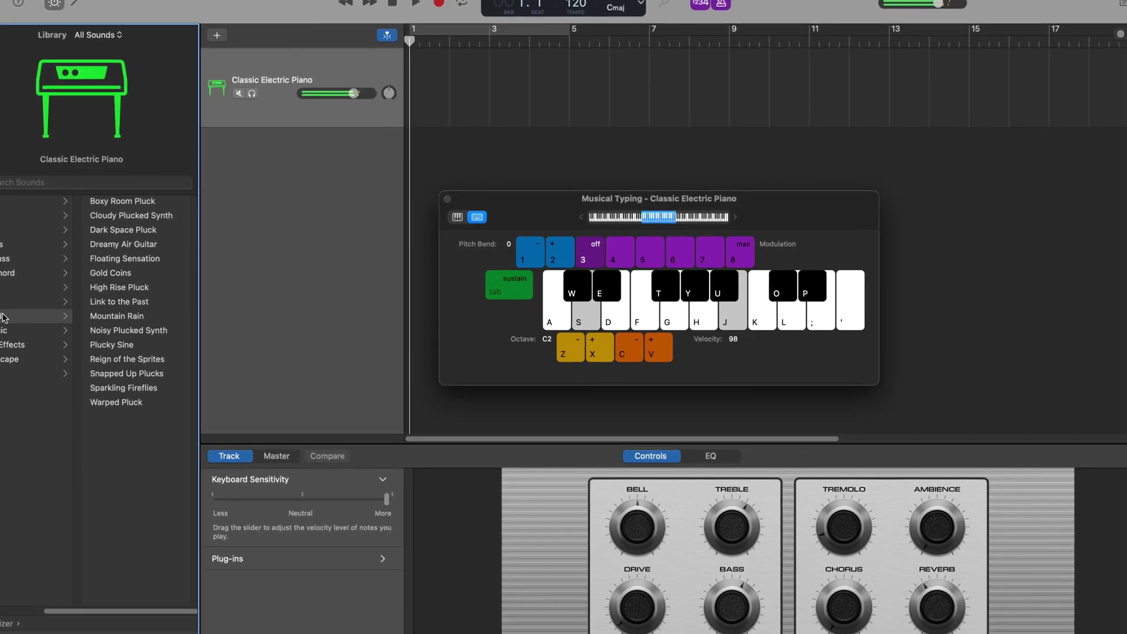
pyautogui.press('d')
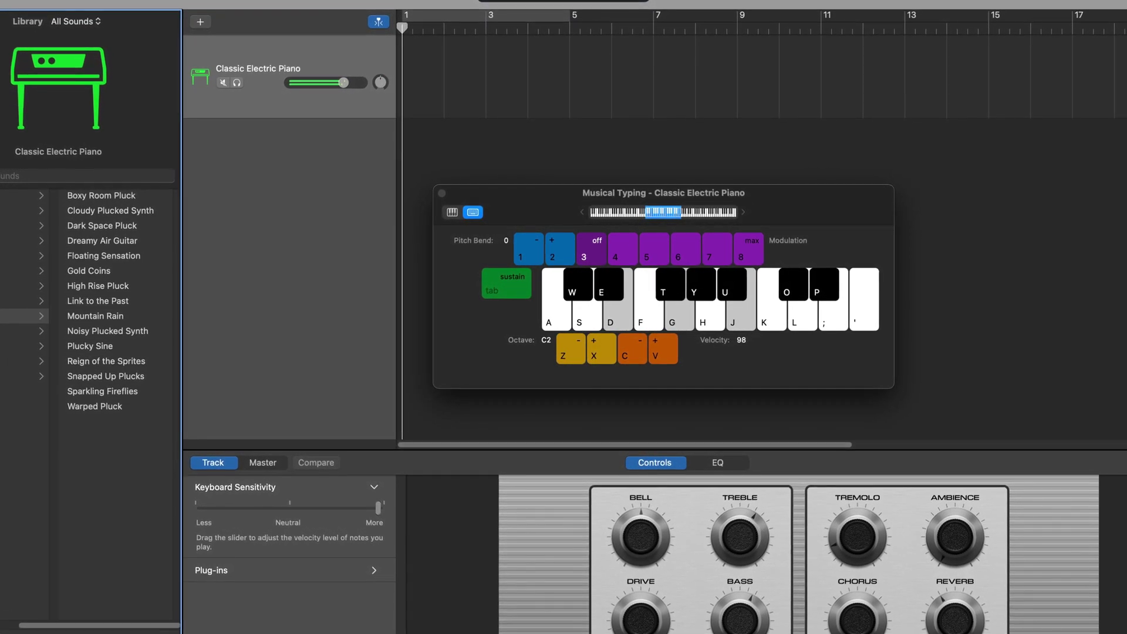
pyautogui.press('a')
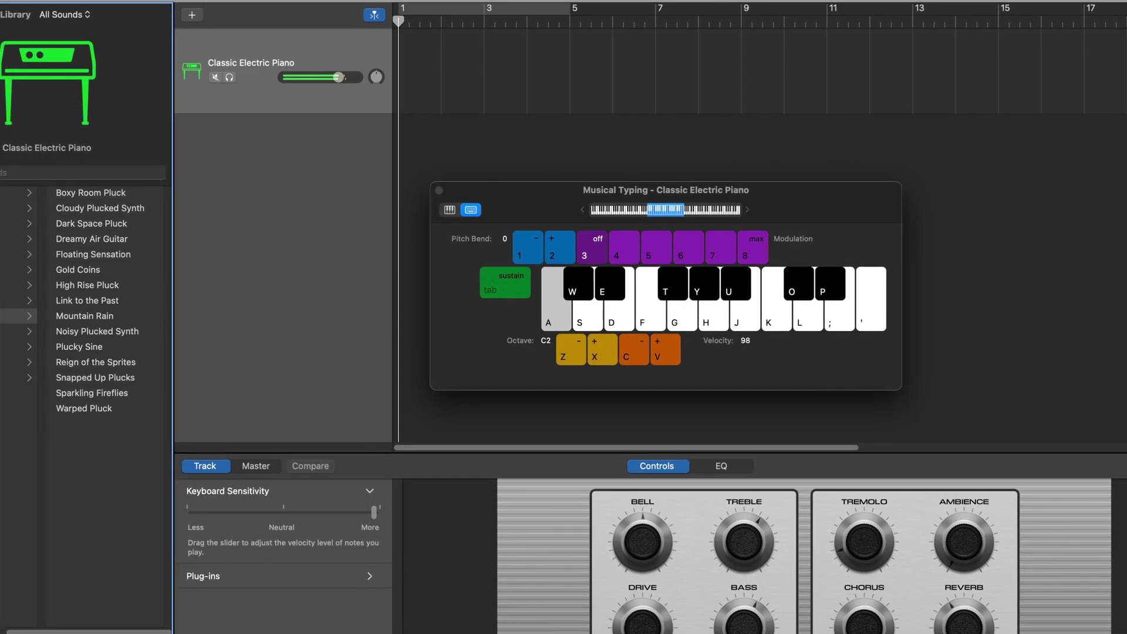
pyautogui.press('f')
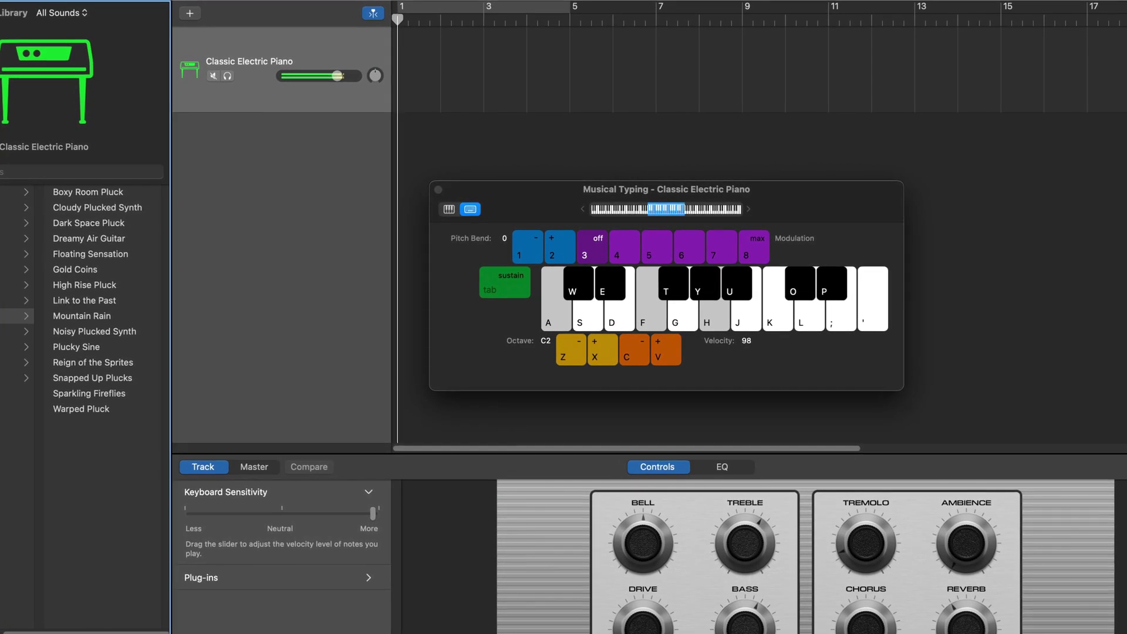
pyautogui.press('g')
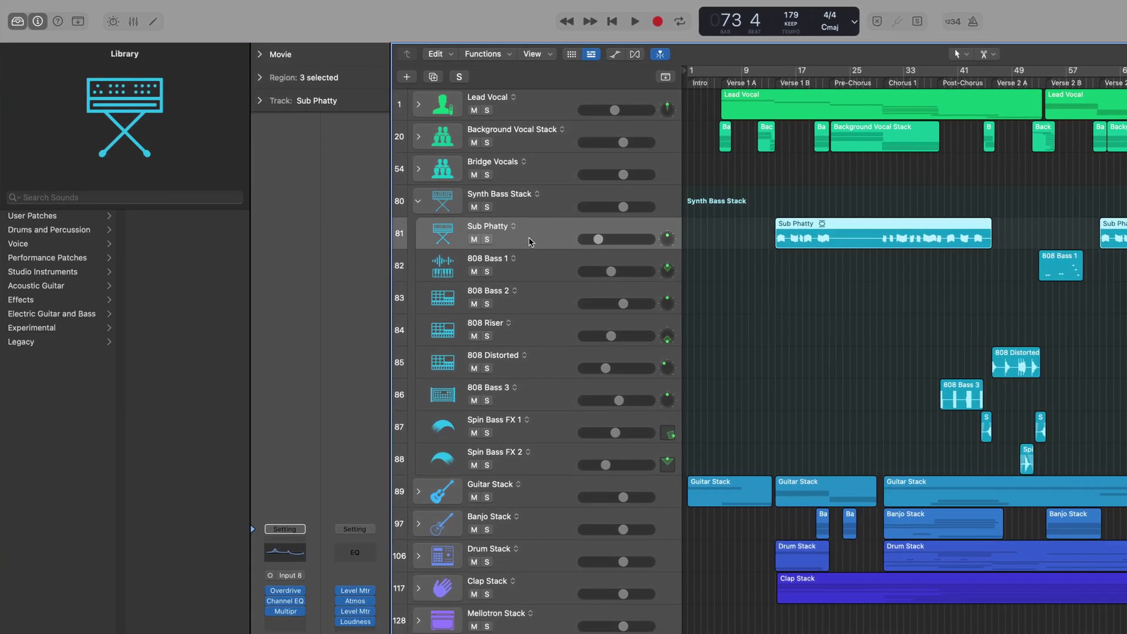
# - Browse the Legacy, Experimental and Electric Guitar and Bass patch categories for Sub Phatty
pyautogui.click(53, 338)
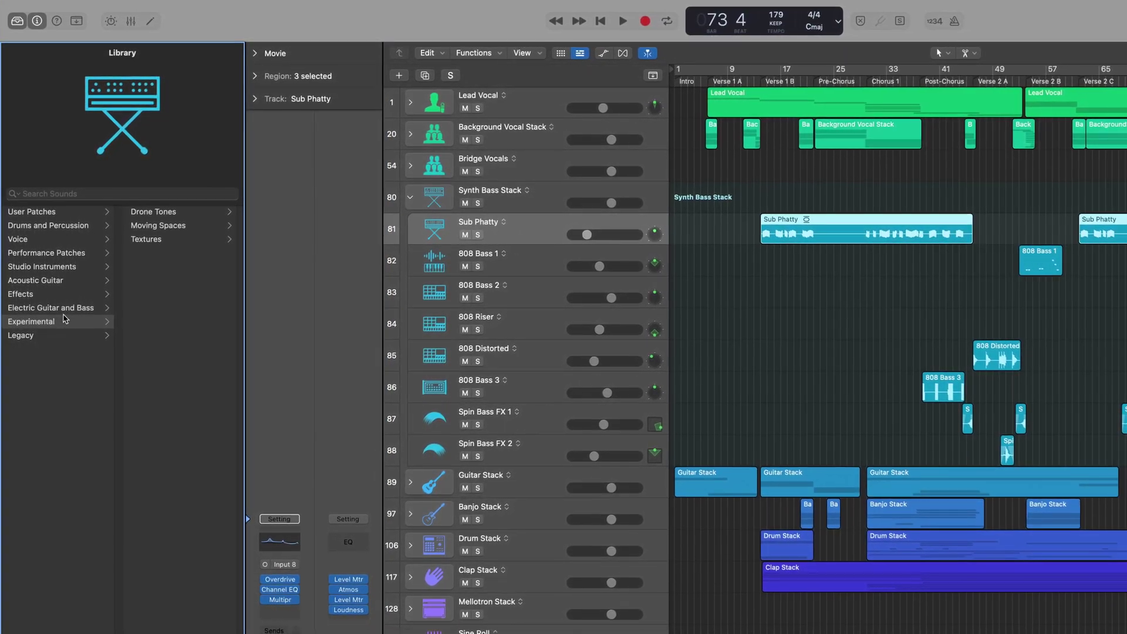
pyautogui.press('Right')
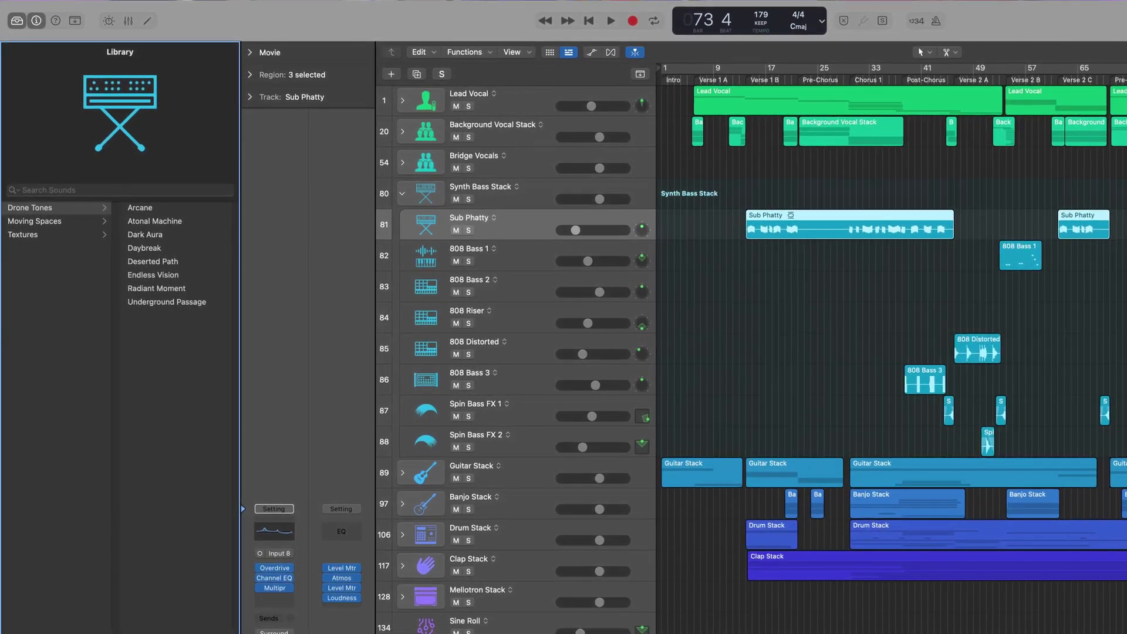
pyautogui.press('Left')
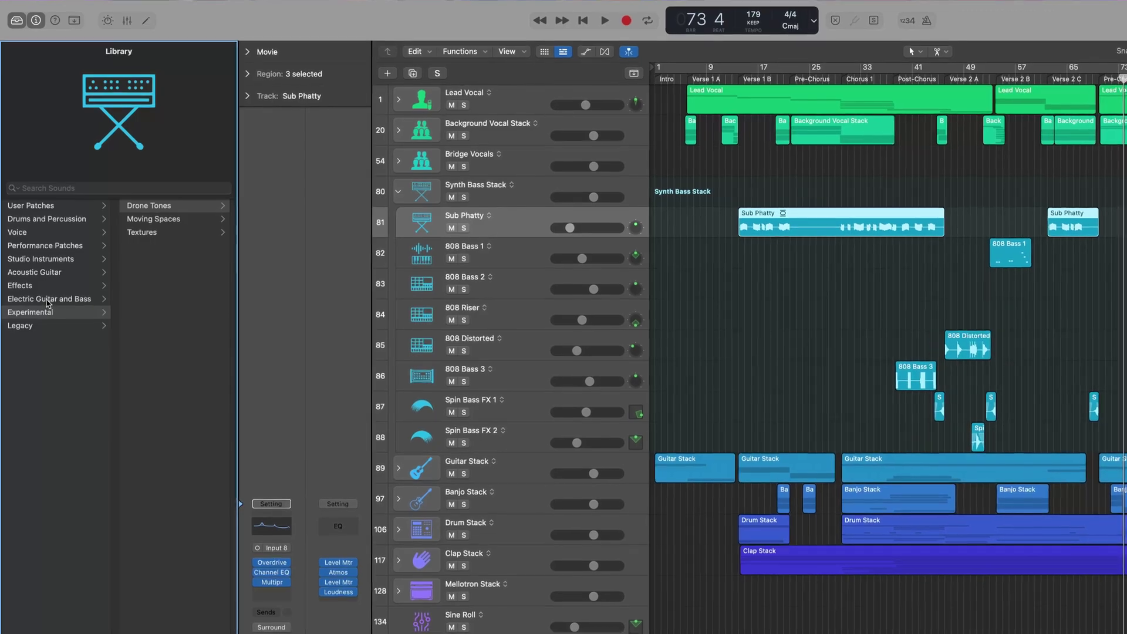
pyautogui.press('Up')
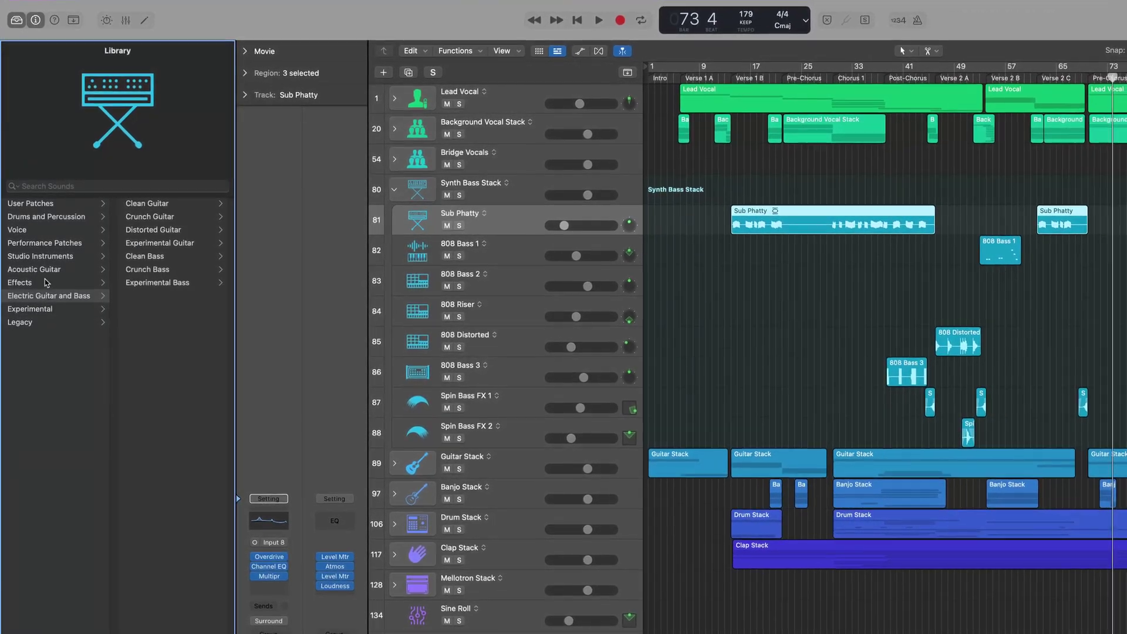
pyautogui.press('Up')
pyautogui.press('Up')
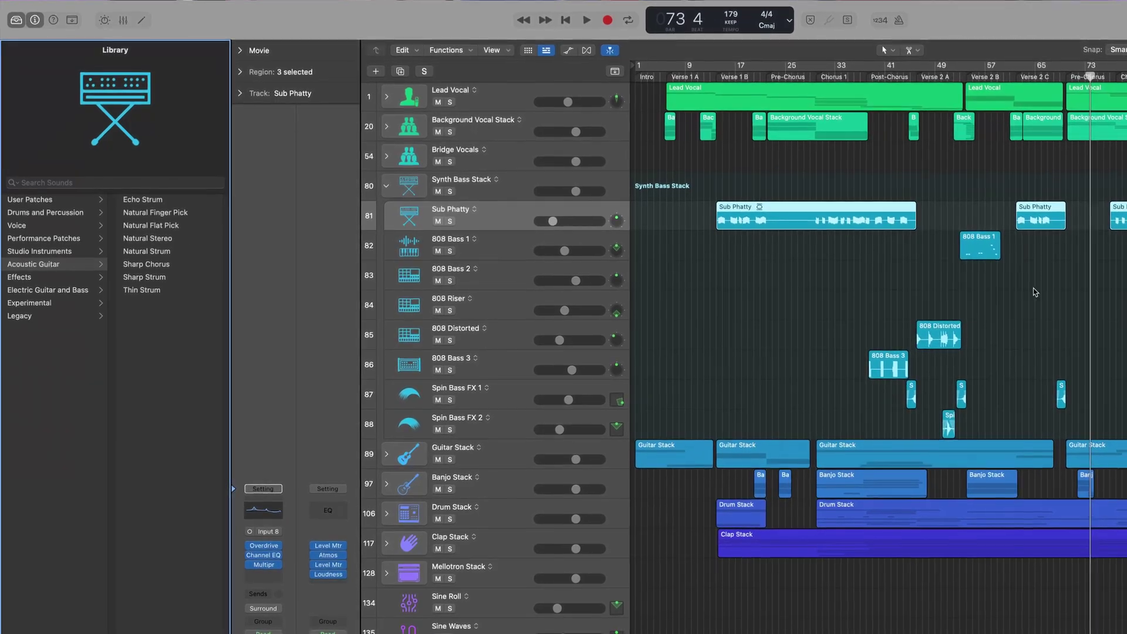
# - Deselect all regions and inspect the Sampler slot, Flanger and Channel EQ settings
pyautogui.click(1097, 321)
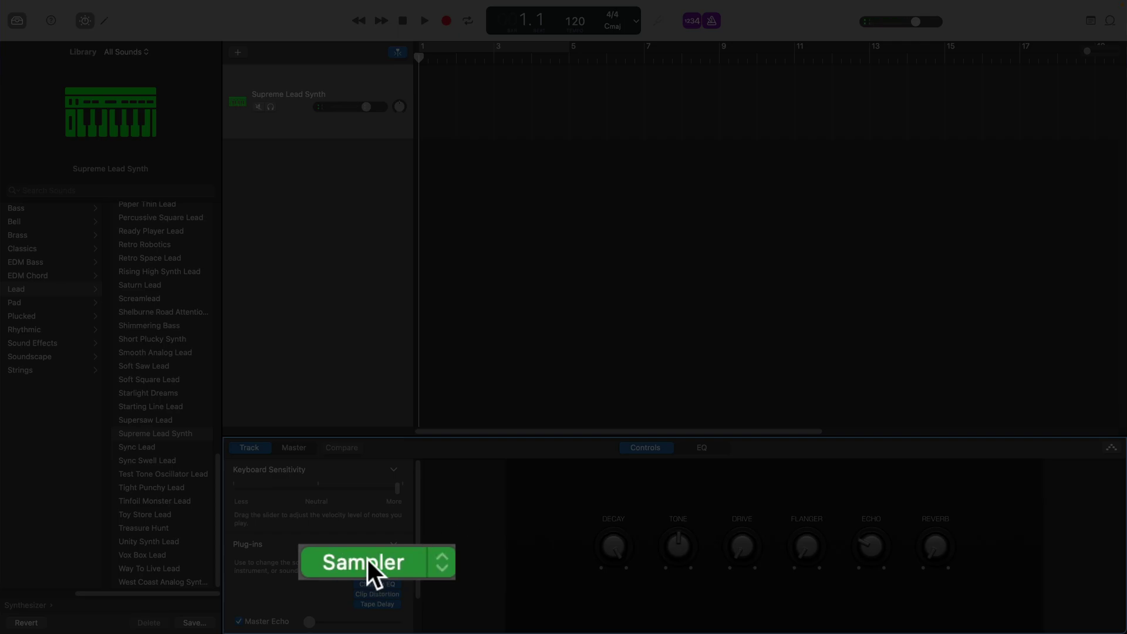
pyautogui.click(437, 561)
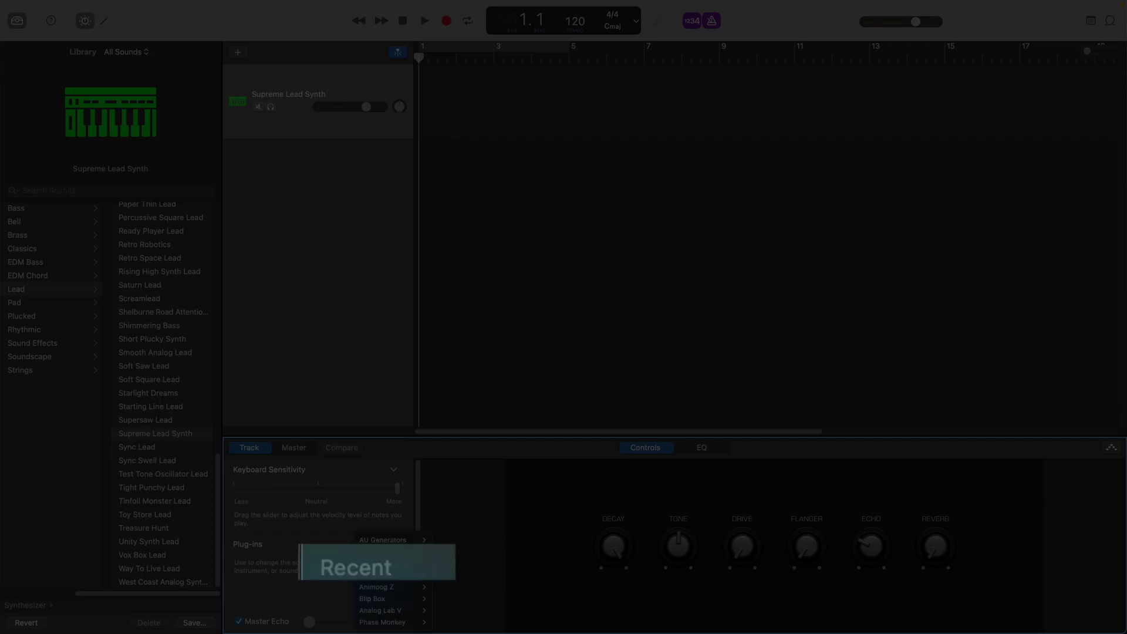
pyautogui.press('Escape')
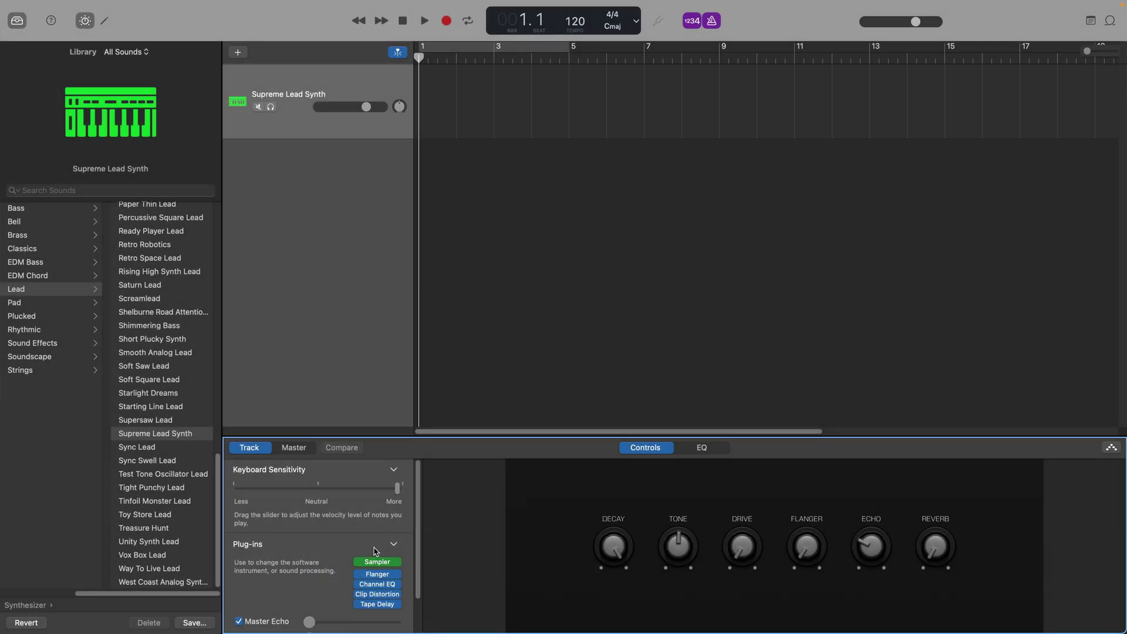
pyautogui.click(380, 576)
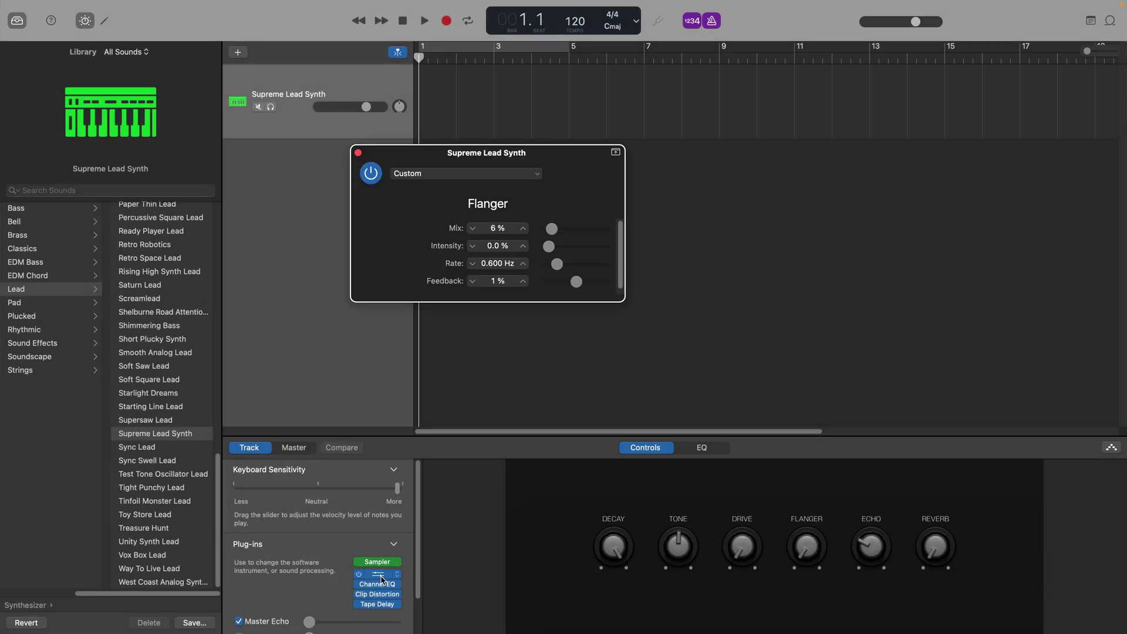
pyautogui.click(358, 154)
pyautogui.click(377, 585)
pyautogui.click(369, 162)
# - Review the Clip Distortion and Tape Delay settings, then bypass Clip Distortion
pyautogui.click(378, 594)
pyautogui.click(369, 162)
pyautogui.click(378, 604)
pyautogui.click(379, 176)
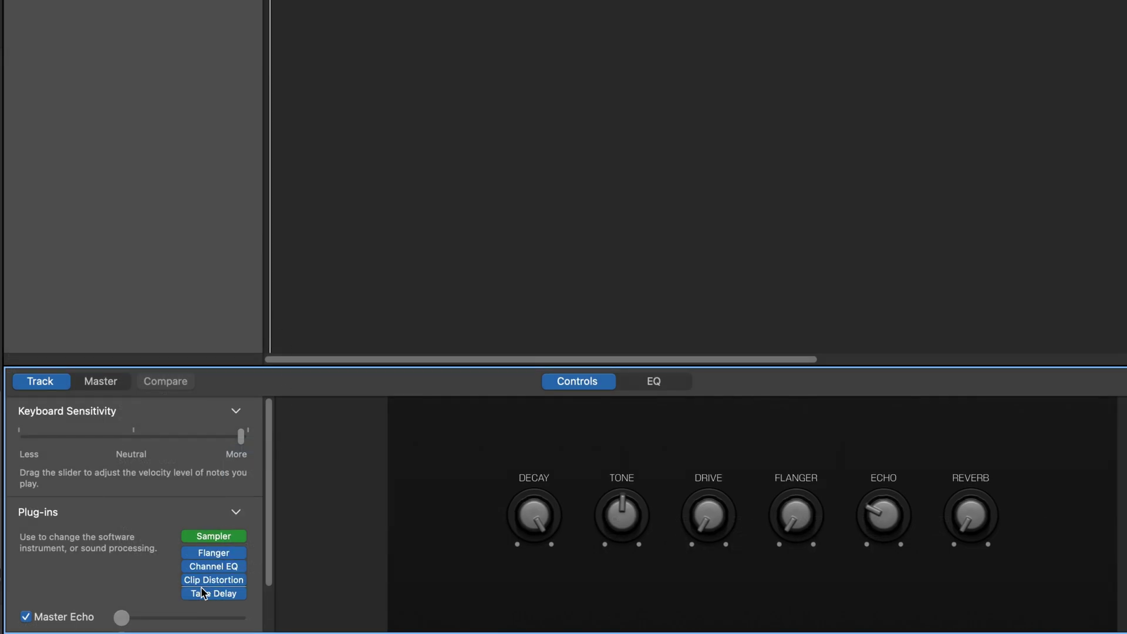
pyautogui.click(189, 581)
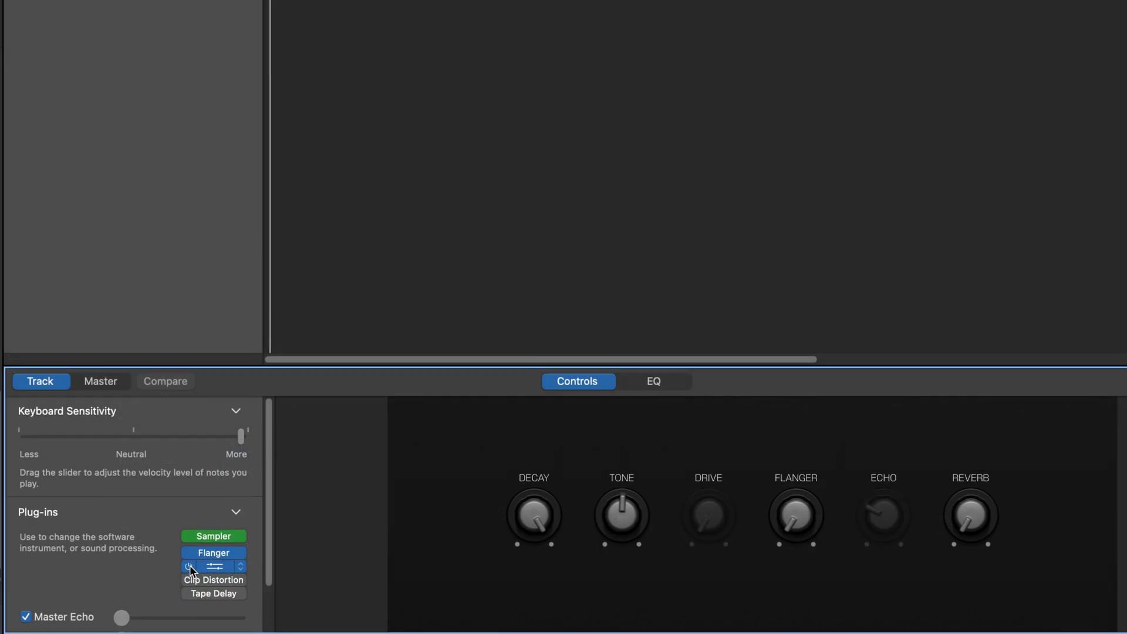
# - Remove the Flanger, Channel EQ, Clip Distortion and Tape Delay plug-ins, leaving only Sampler
pyautogui.click(243, 553)
pyautogui.click(254, 295)
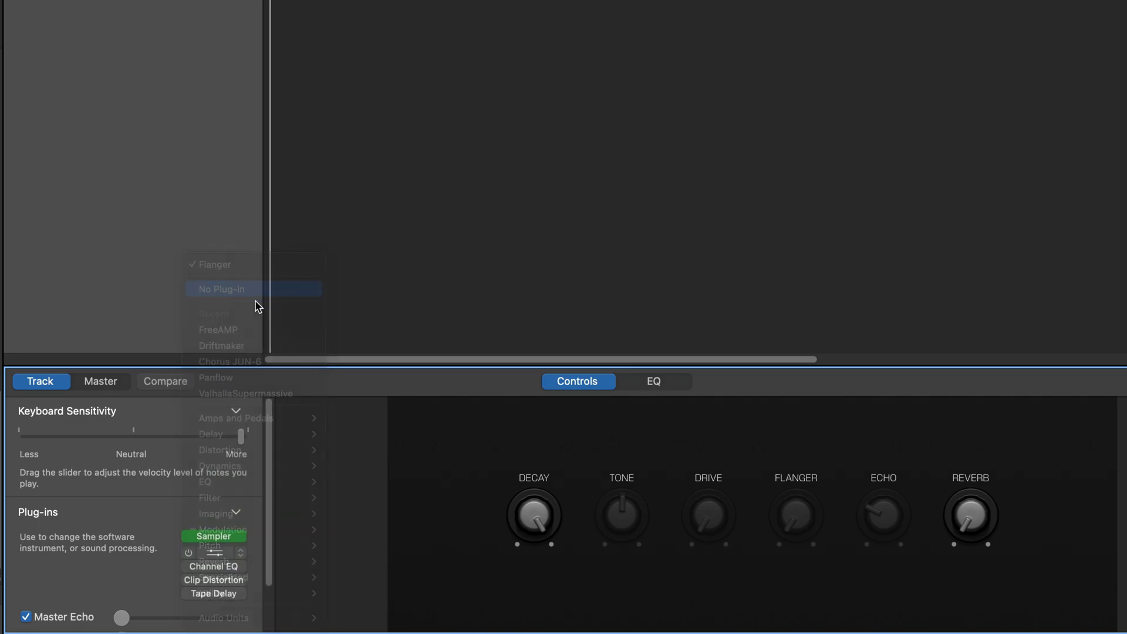
pyautogui.click(244, 566)
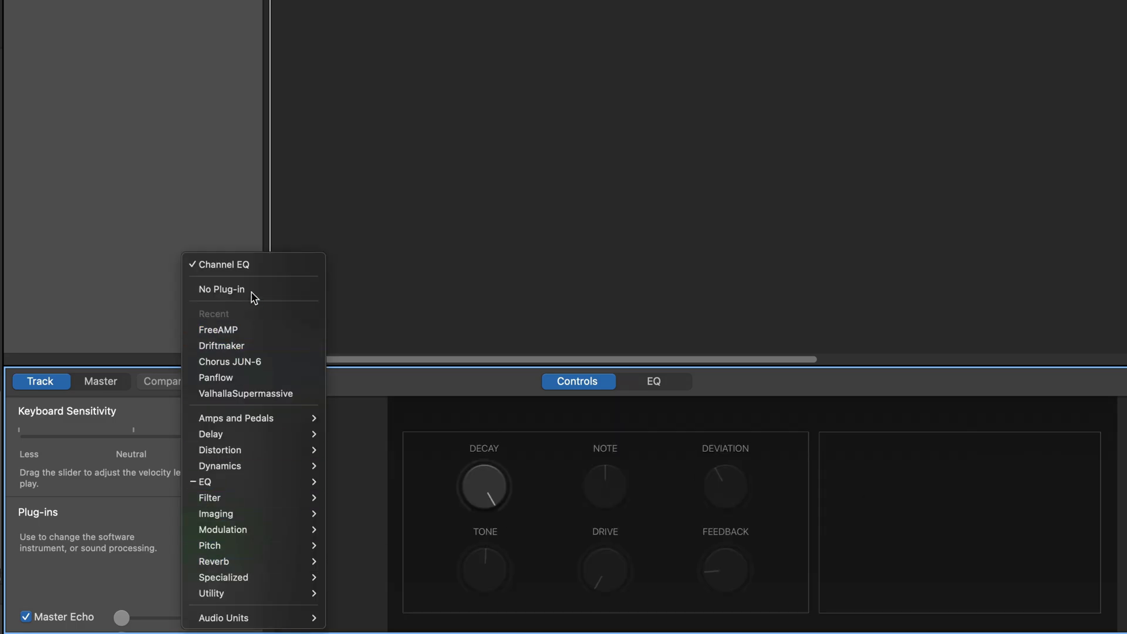
pyautogui.click(254, 292)
pyautogui.click(241, 585)
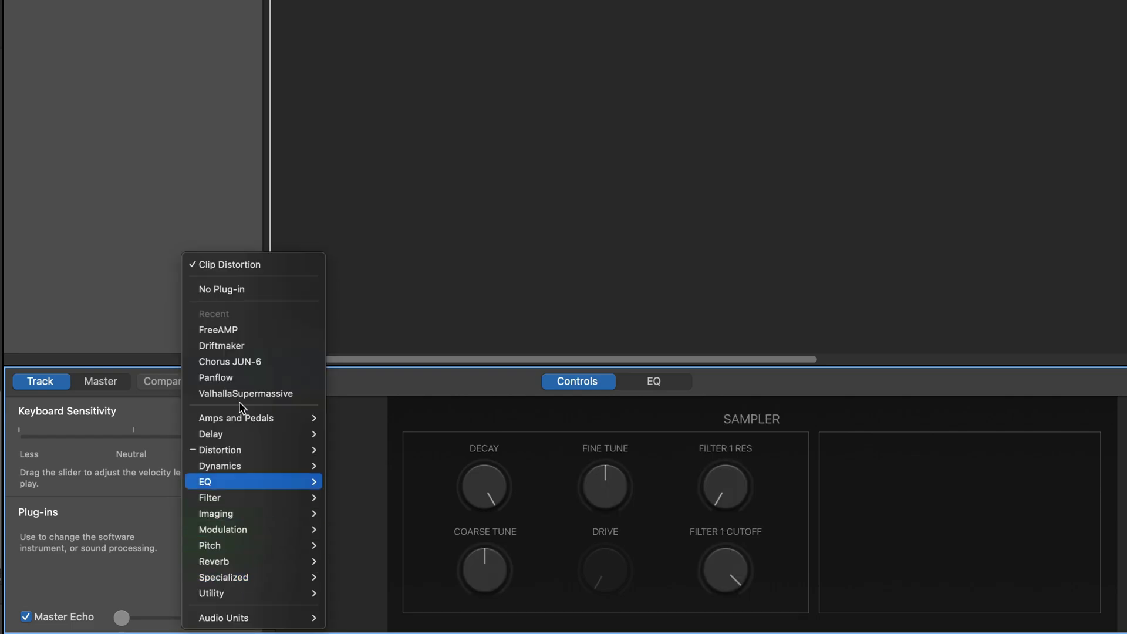
pyautogui.click(255, 288)
pyautogui.click(250, 596)
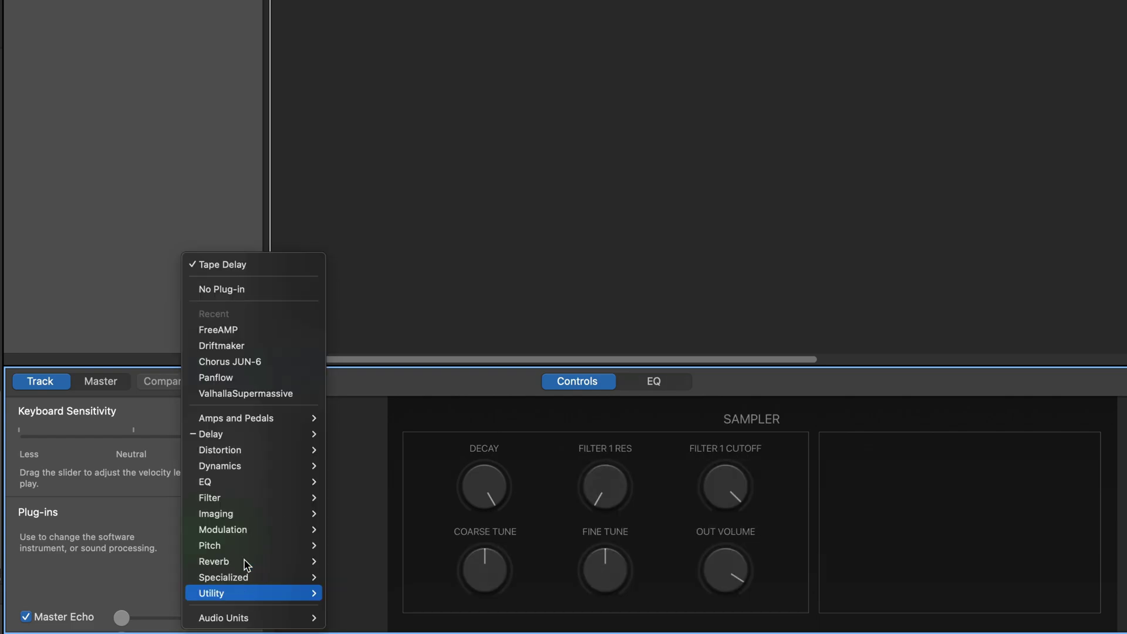
pyautogui.click(259, 292)
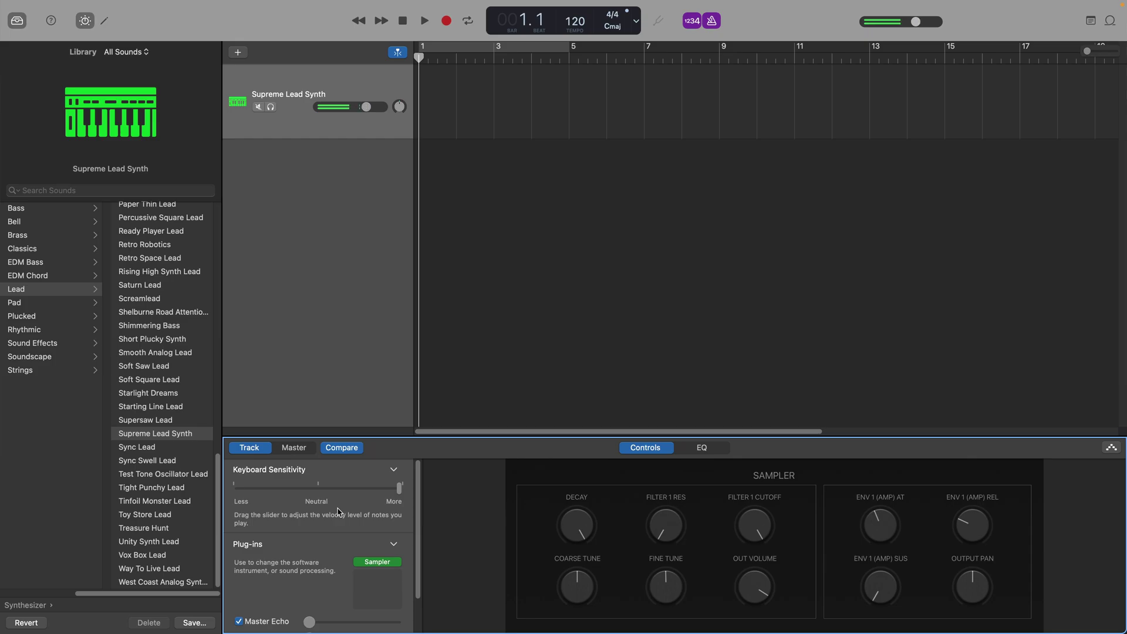
# - Insert BLEASS Shimmer after the Sampler and step to its SPECTRUM FILLER preset
pyautogui.click(398, 577)
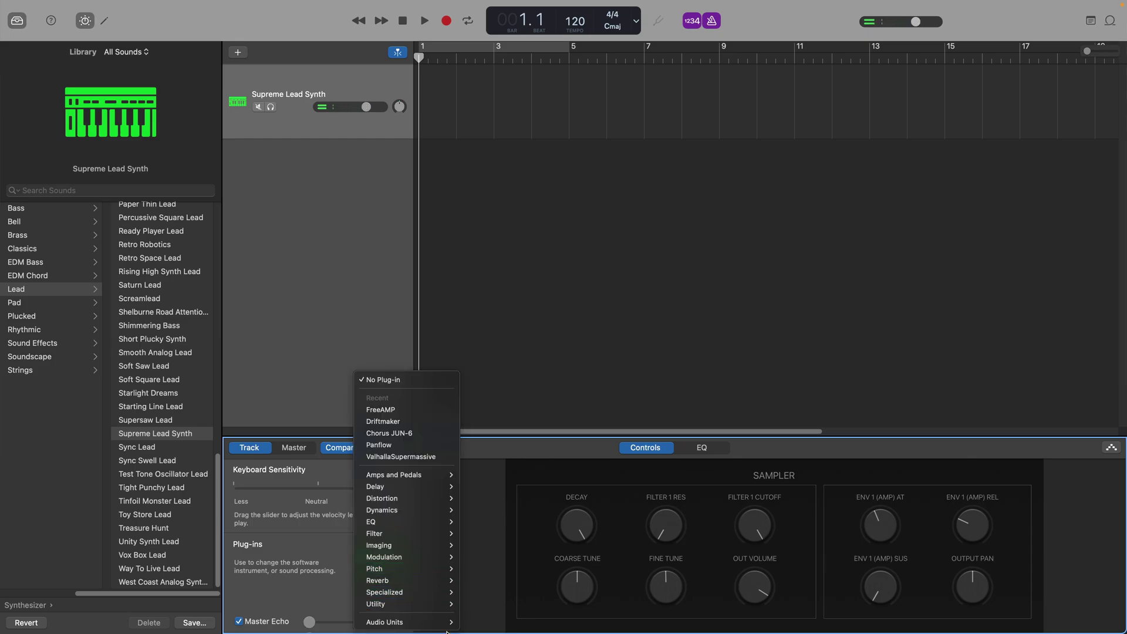
pyautogui.moveTo(458, 623)
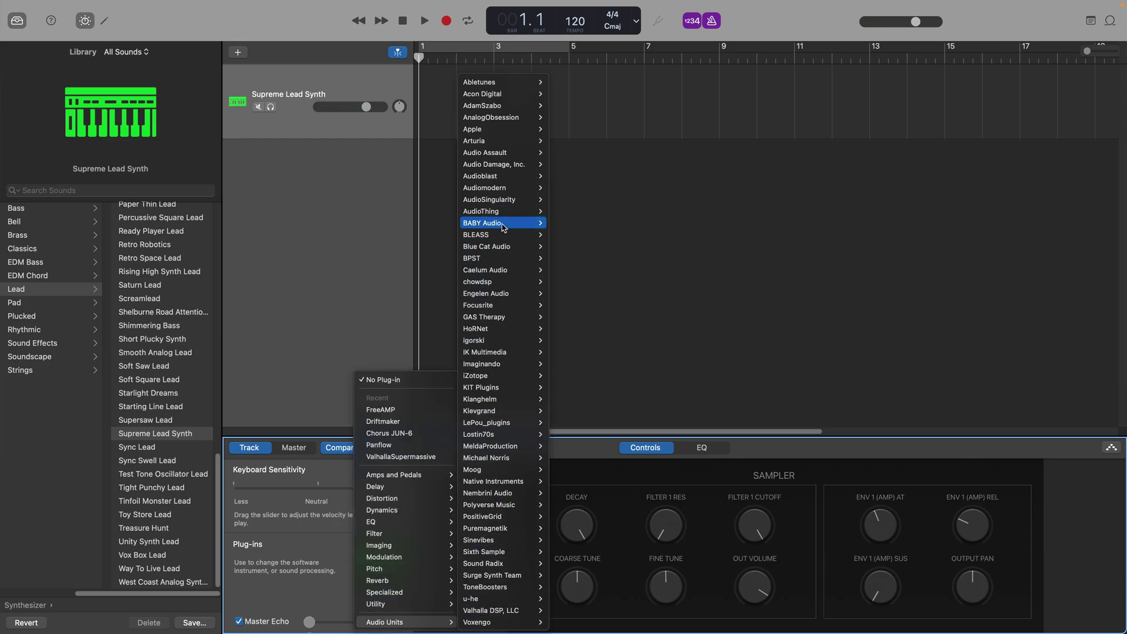
pyautogui.moveTo(503, 241)
pyautogui.click(585, 272)
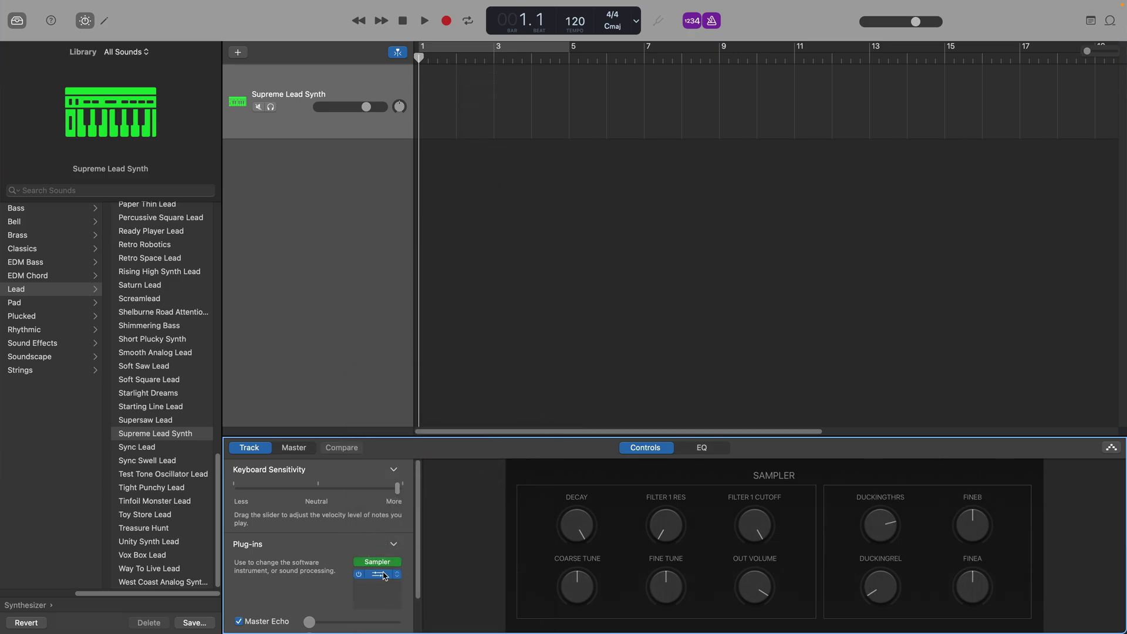
pyautogui.click(710, 236)
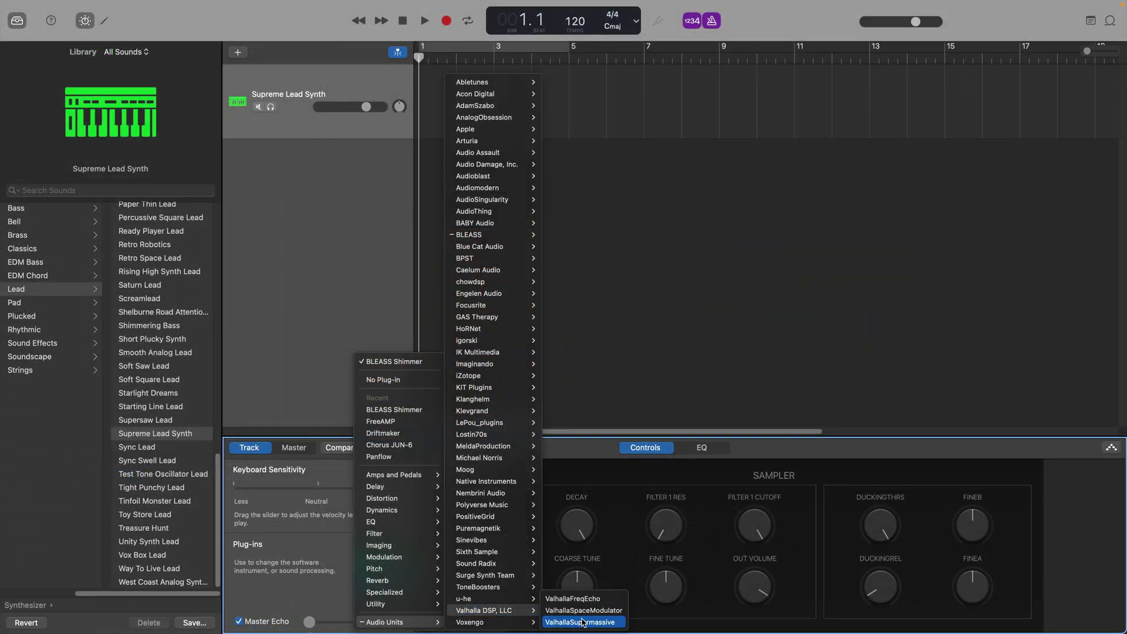
# - Swap BLEASS Shimmer for ValhallaSupermassive and load its CirrusMajorSynthEchoes preset
pyautogui.click(583, 622)
pyautogui.click(386, 577)
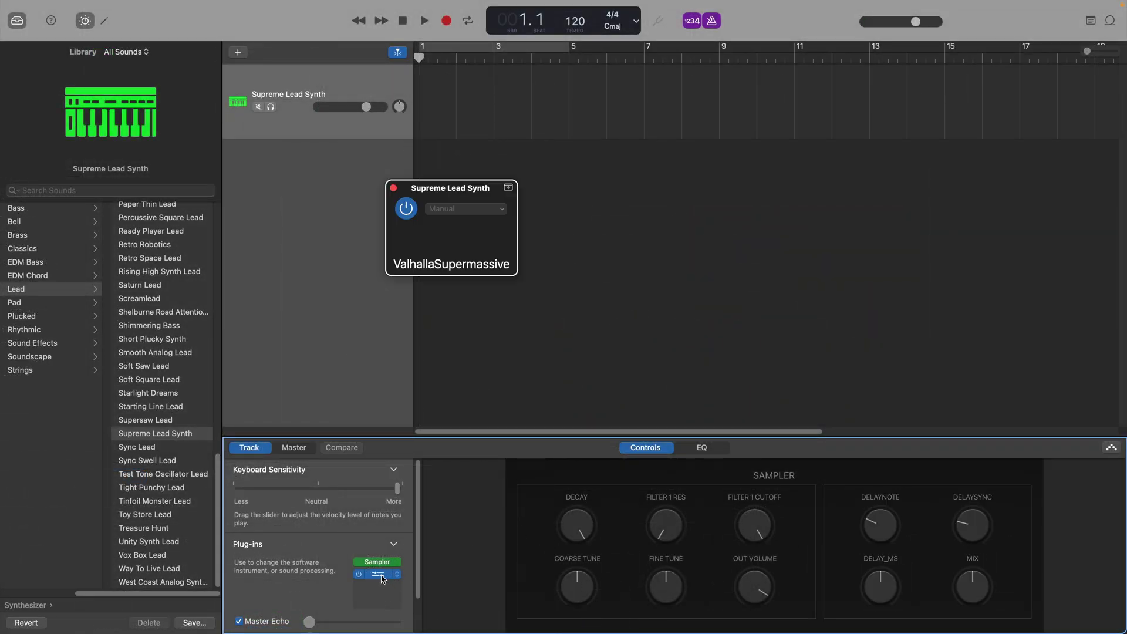
pyautogui.click(746, 434)
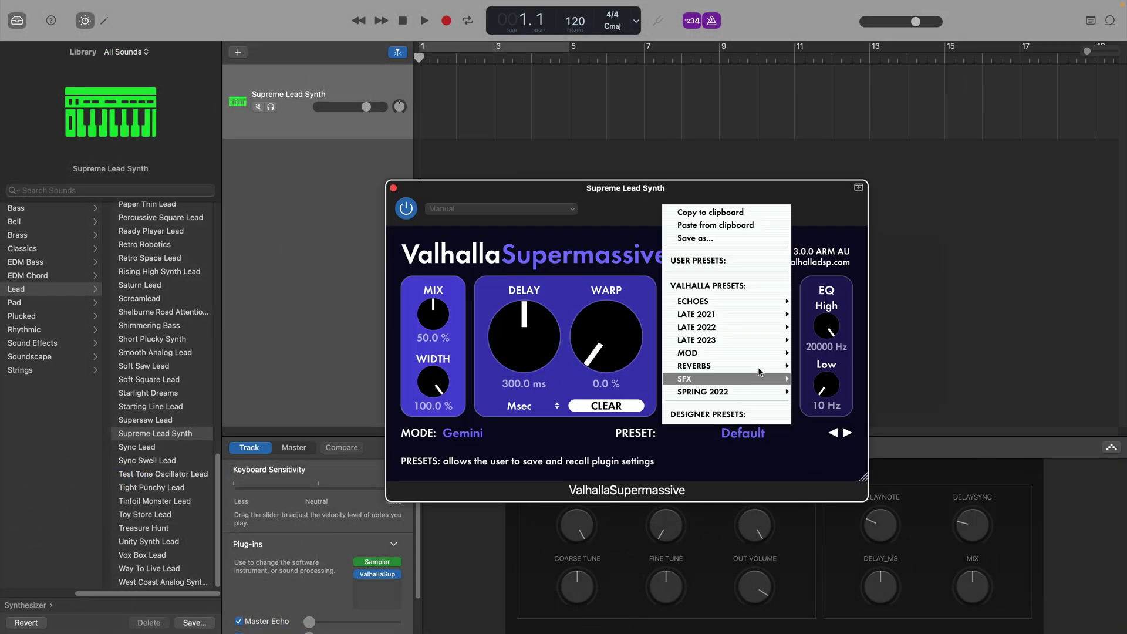
pyautogui.moveTo(817, 379)
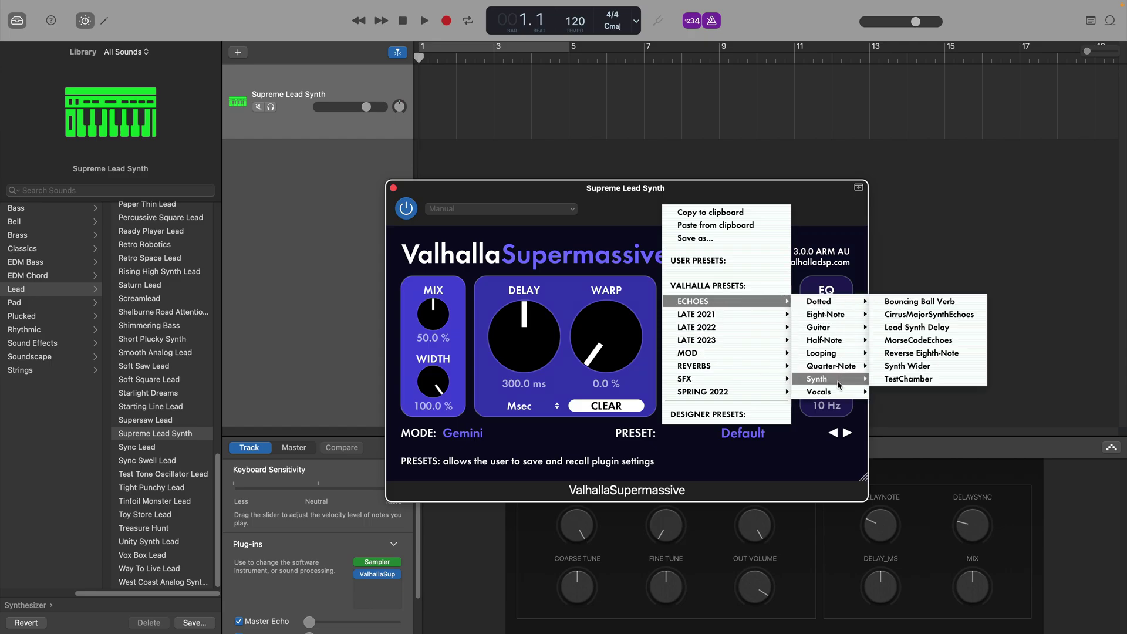
pyautogui.click(932, 316)
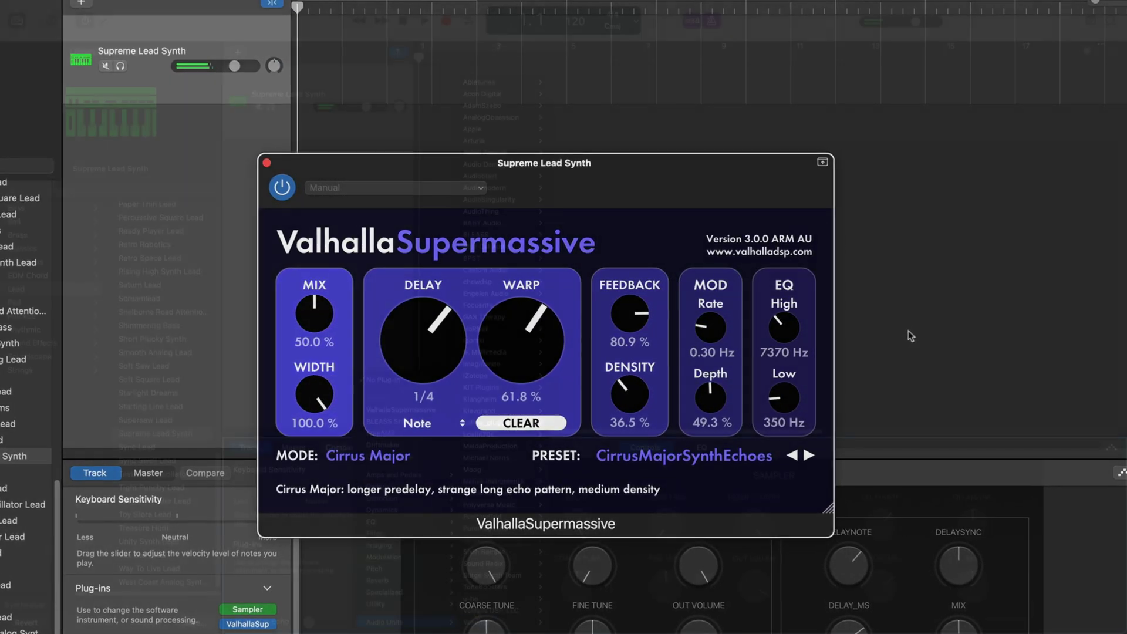
pyautogui.moveTo(511, 141)
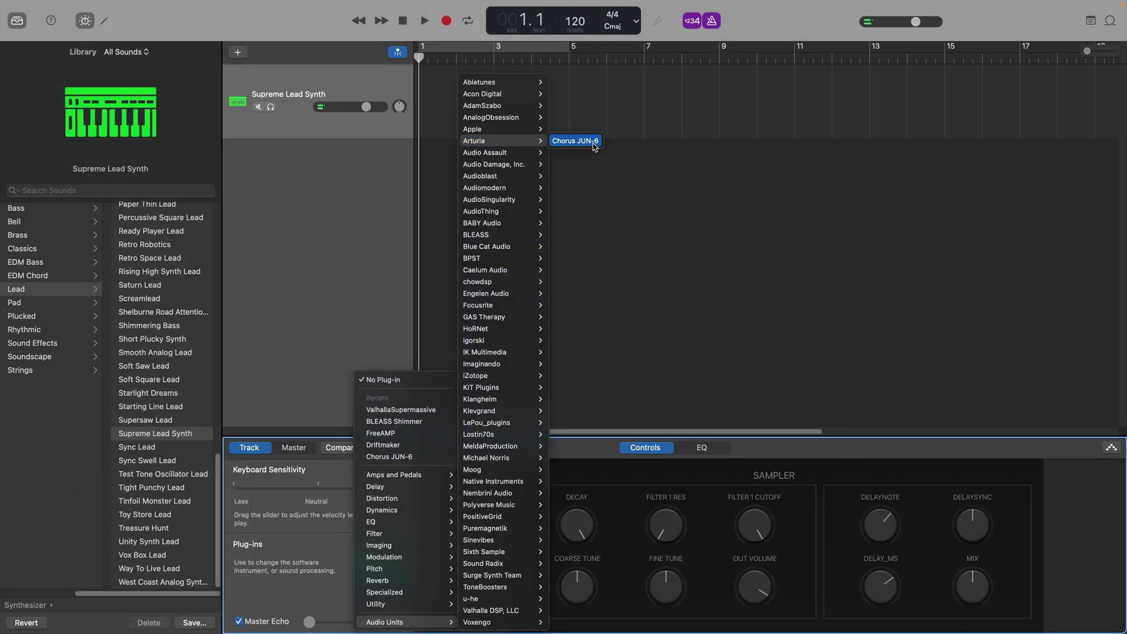
# - Add Arturia Chorus JUN-6 after ValhallaSupermassive and switch it to MANUAL mode
pyautogui.click(593, 141)
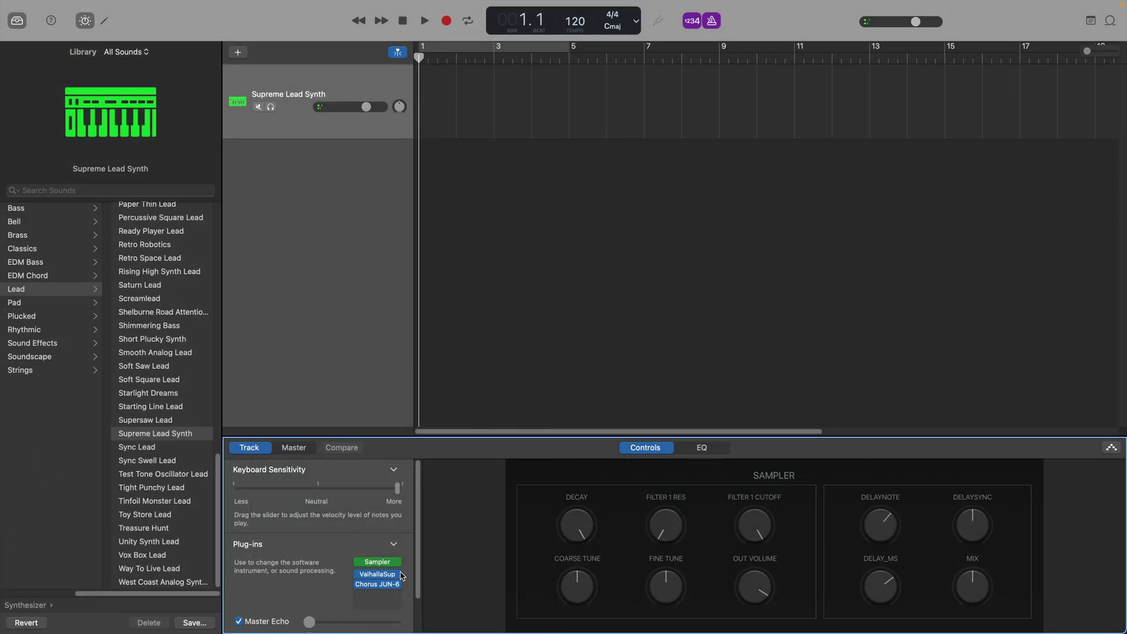
pyautogui.click(382, 585)
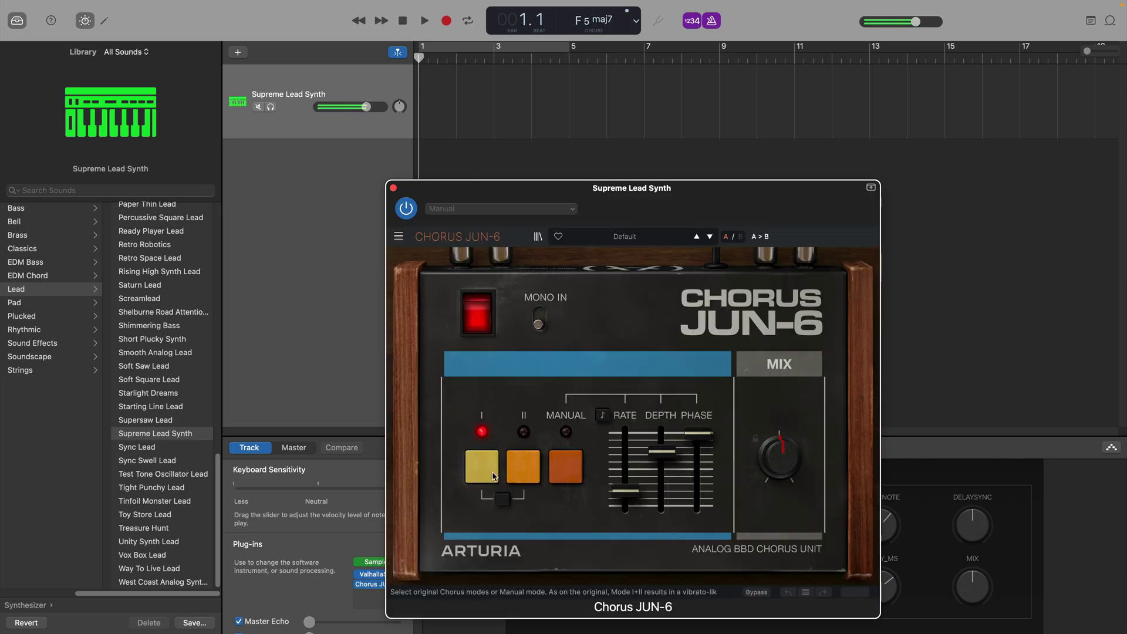
pyautogui.click(565, 467)
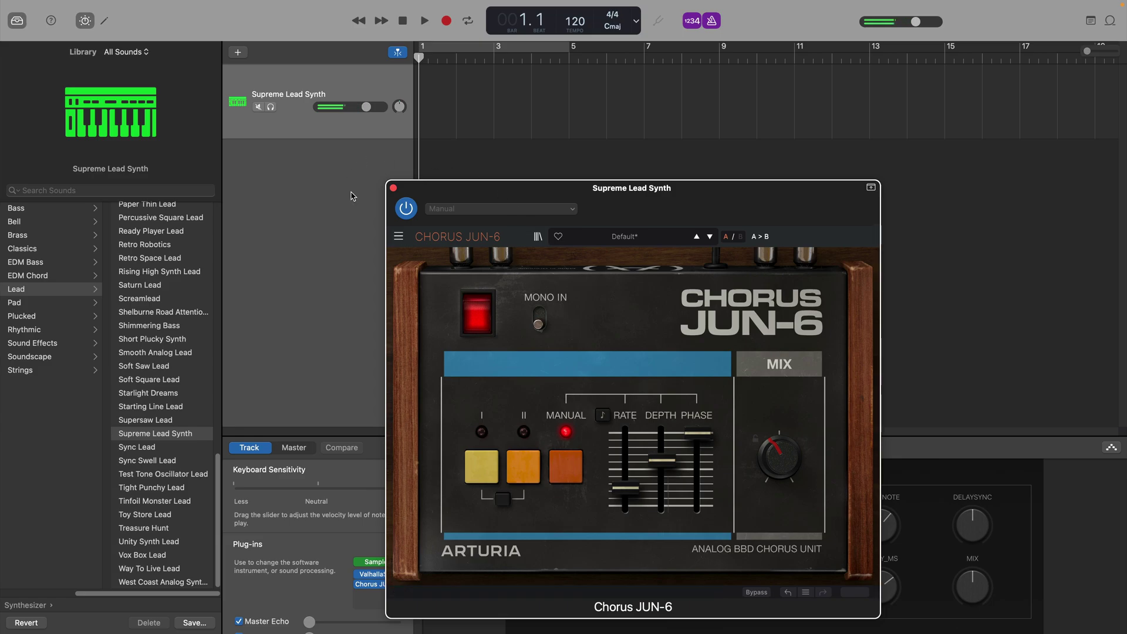
# - Insert Klevgrand FreeAMP into the next empty effect slot after Chorus JUN-6
pyautogui.click(370, 595)
pyautogui.moveTo(405, 621)
pyautogui.moveTo(499, 411)
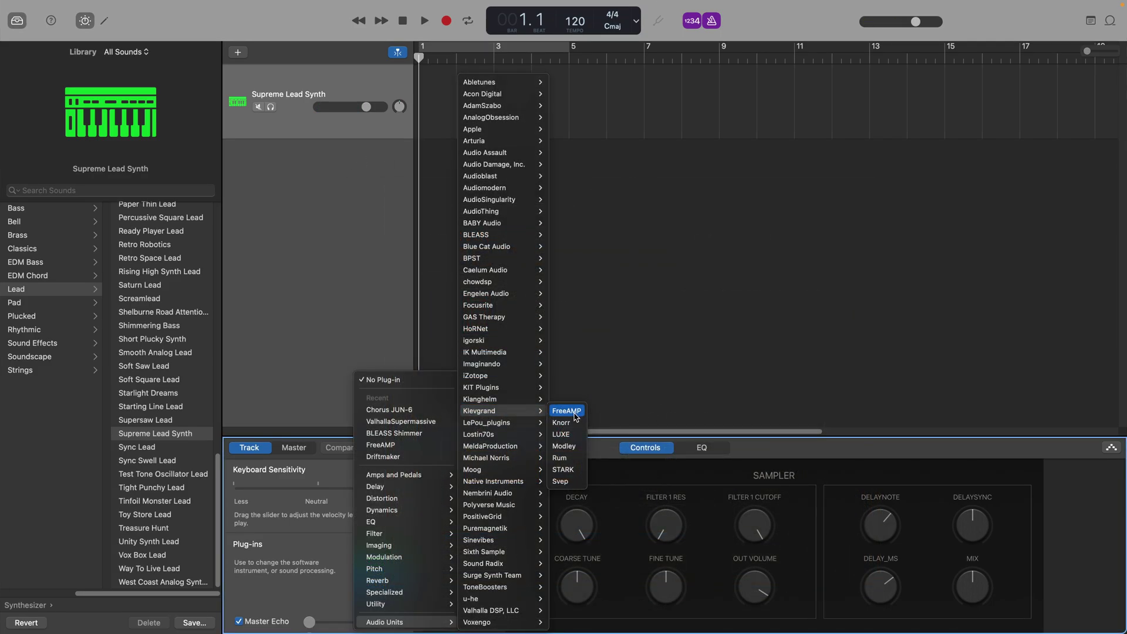
pyautogui.click(567, 411)
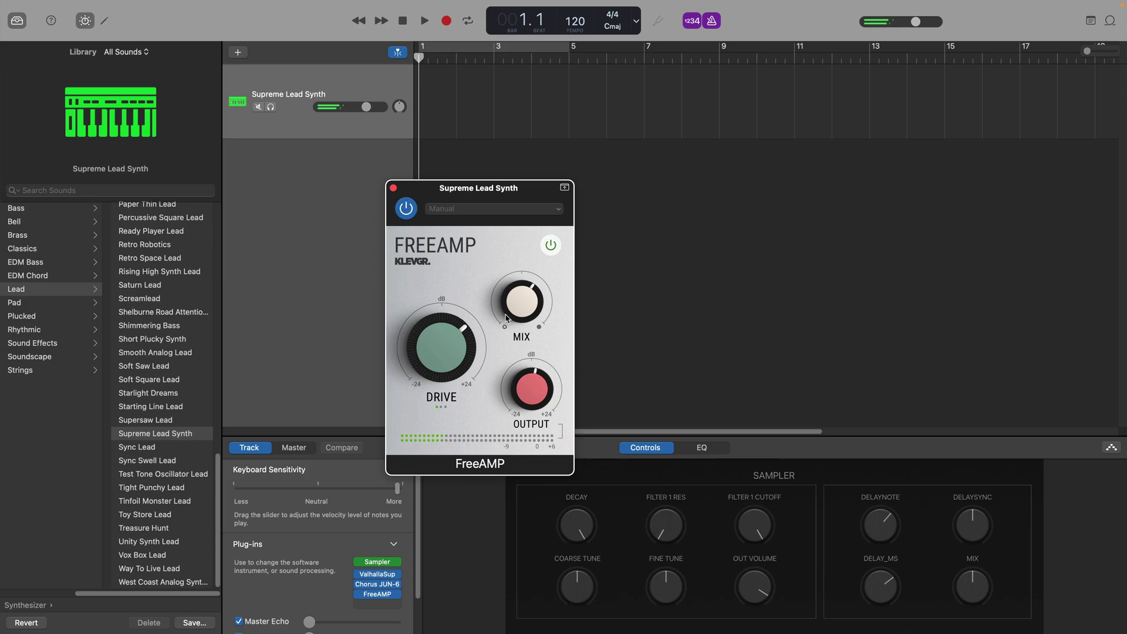
# - Close the FreeAMP window and save the sound as user patch 'Weird Synth'
pyautogui.click(394, 189)
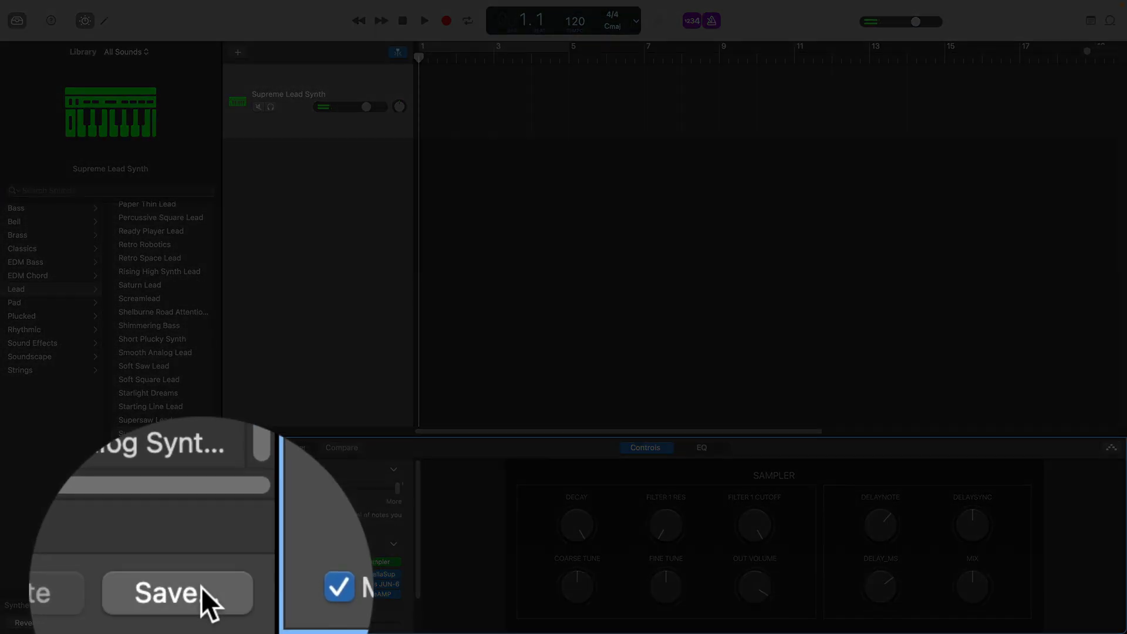
pyautogui.click(203, 621)
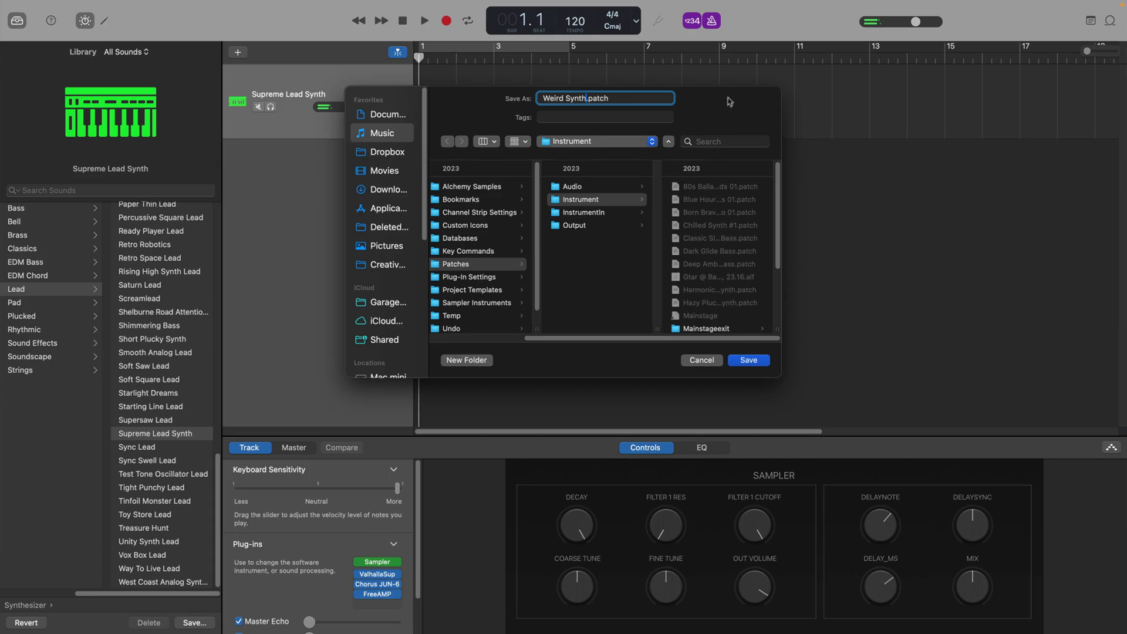
pyautogui.click(748, 360)
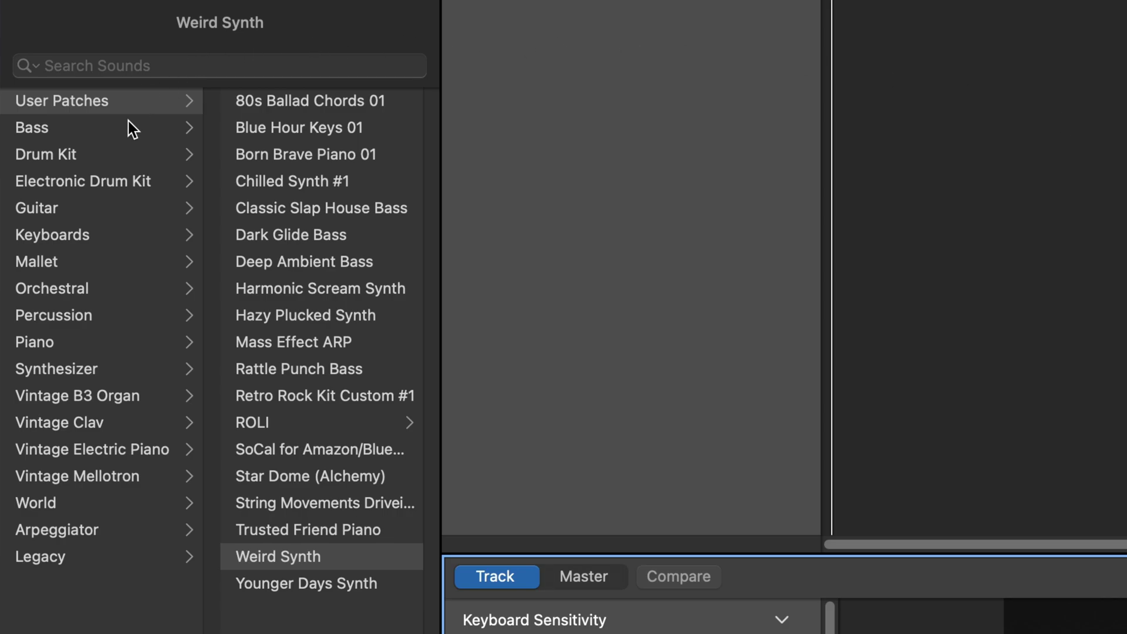
pyautogui.click(127, 126)
pyautogui.click(126, 104)
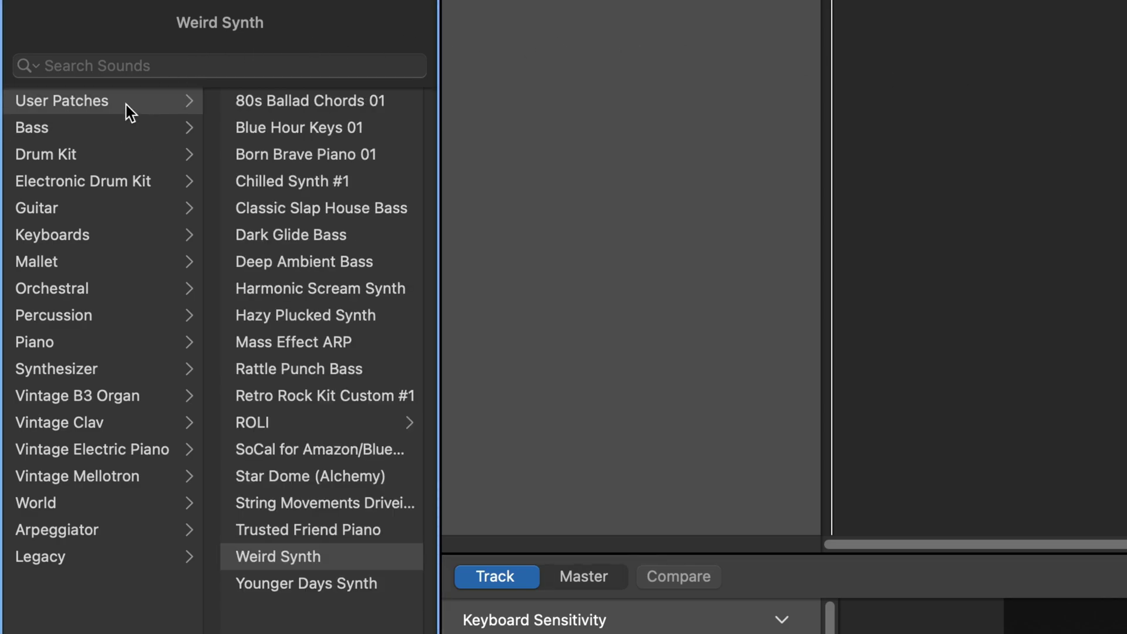
pyautogui.click(306, 152)
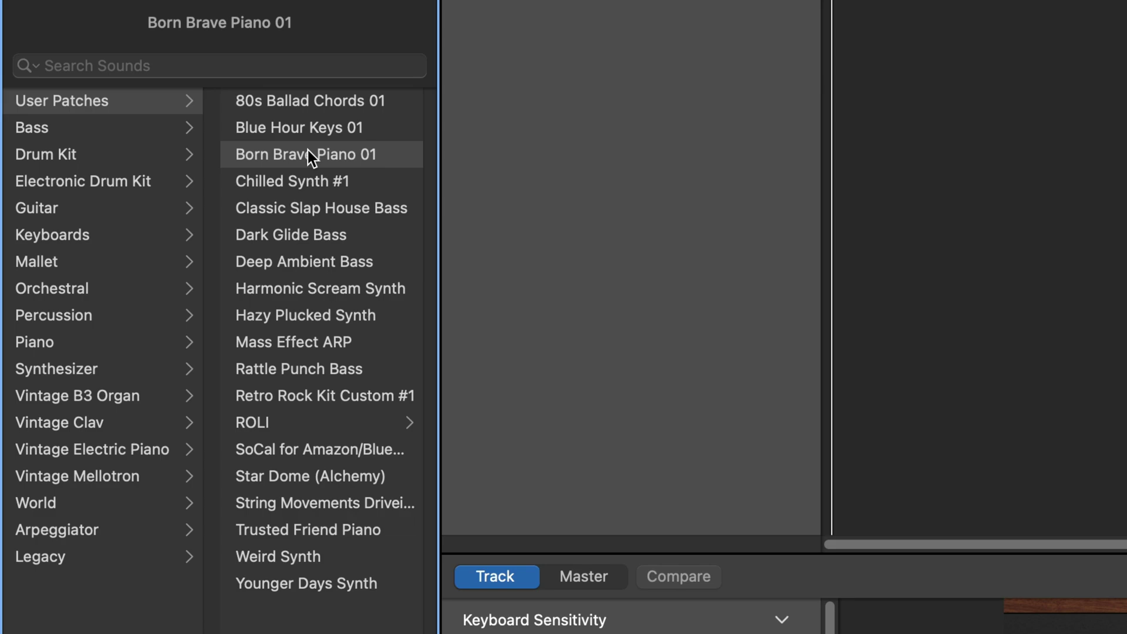
pyautogui.click(318, 557)
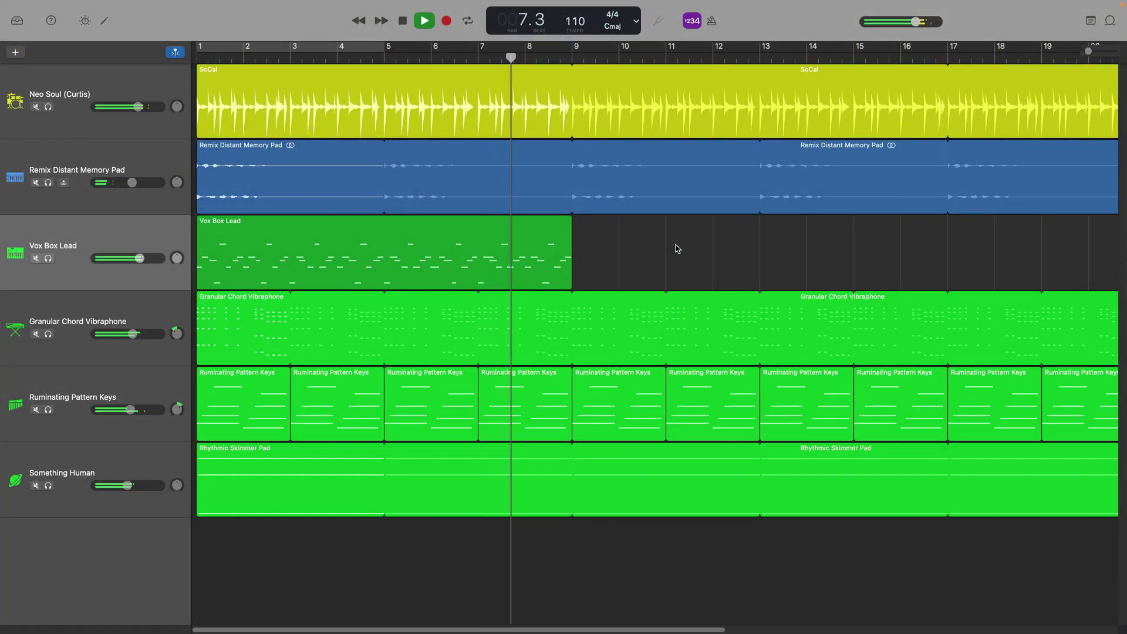
# - Stop the song, rewind to bar 1 and make Vox Box Lead the selected track
pyautogui.press('space')
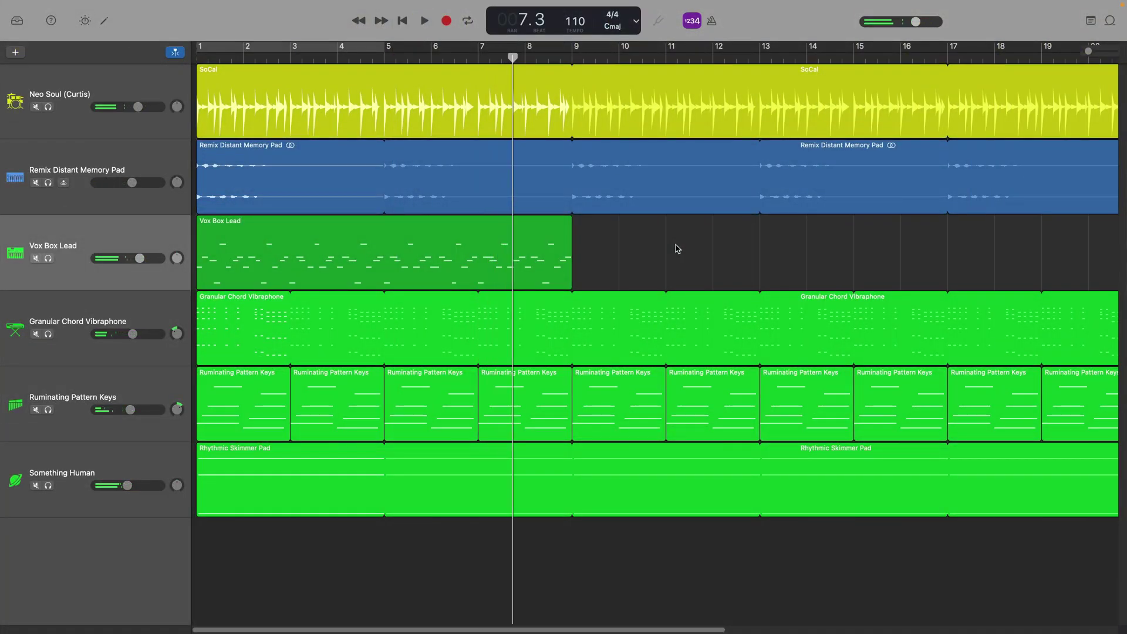
pyautogui.press('Return')
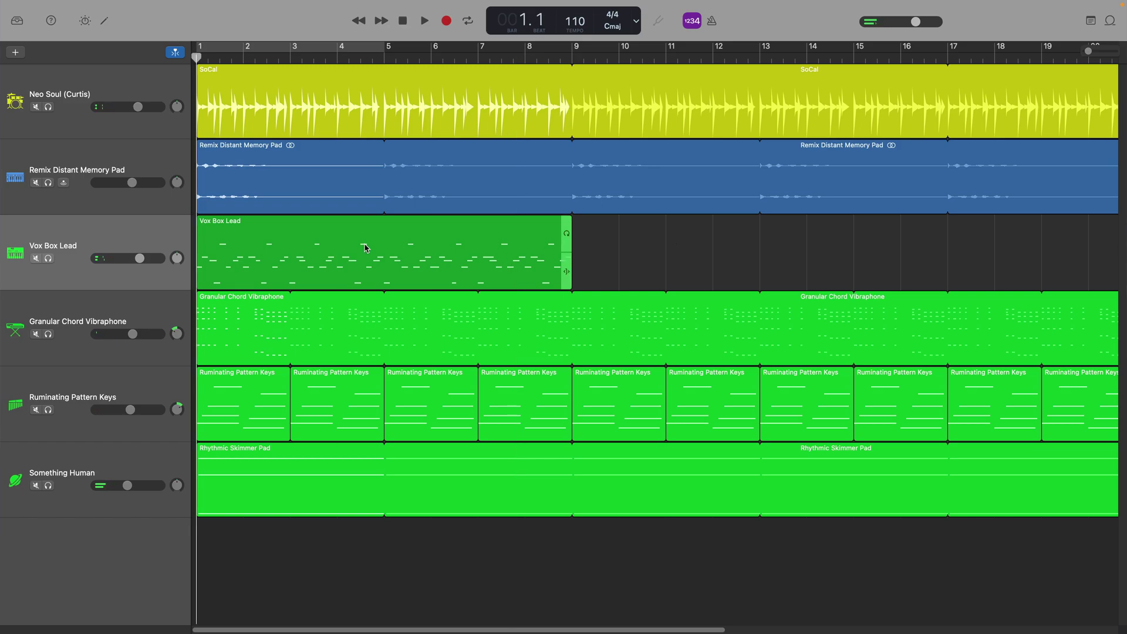
pyautogui.click(152, 315)
pyautogui.click(157, 235)
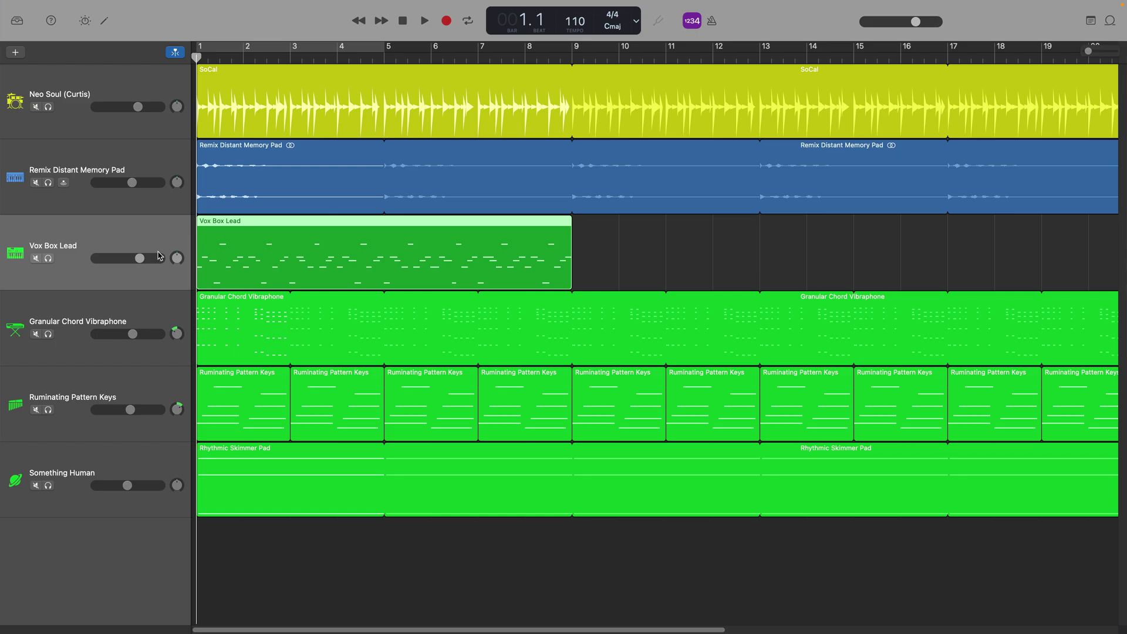
# - Show the piano-roll editor with Vox Box Lead's notes and Time Quantize at 1/8 Note
pyautogui.click(108, 21)
pyautogui.click(108, 21)
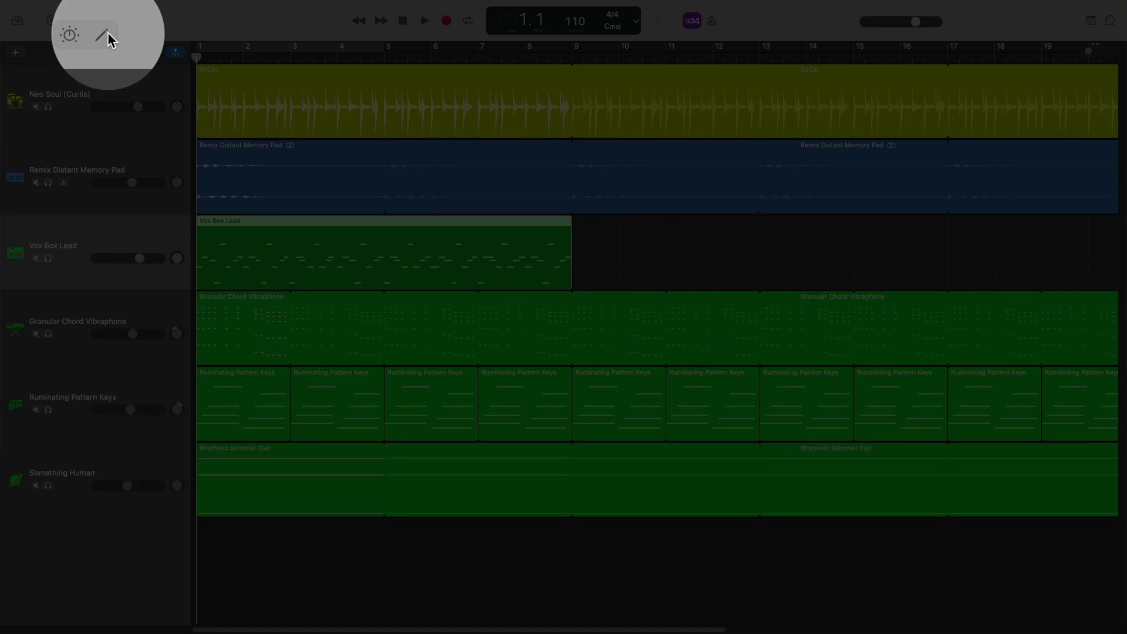
pyautogui.click(108, 23)
pyautogui.click(107, 22)
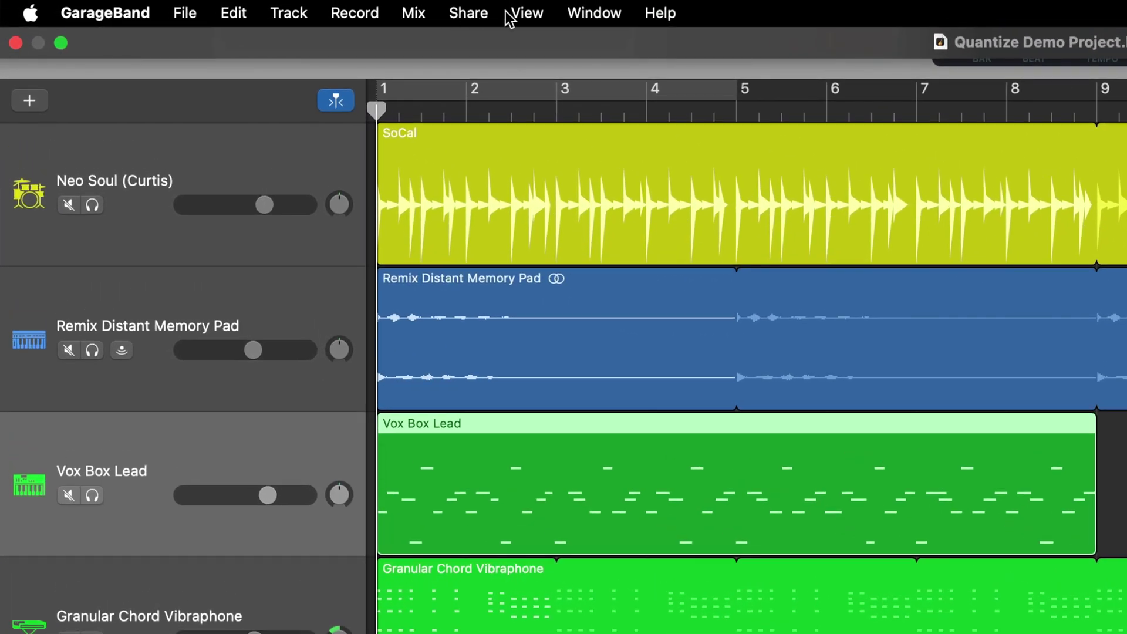
pyautogui.click(272, 6)
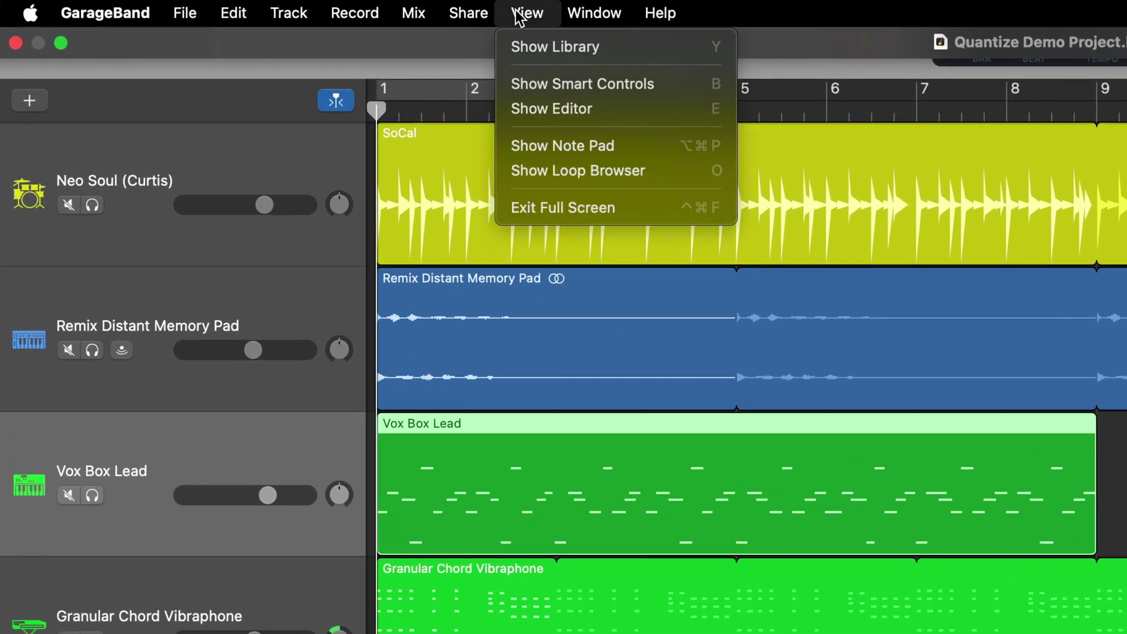
pyautogui.click(694, 112)
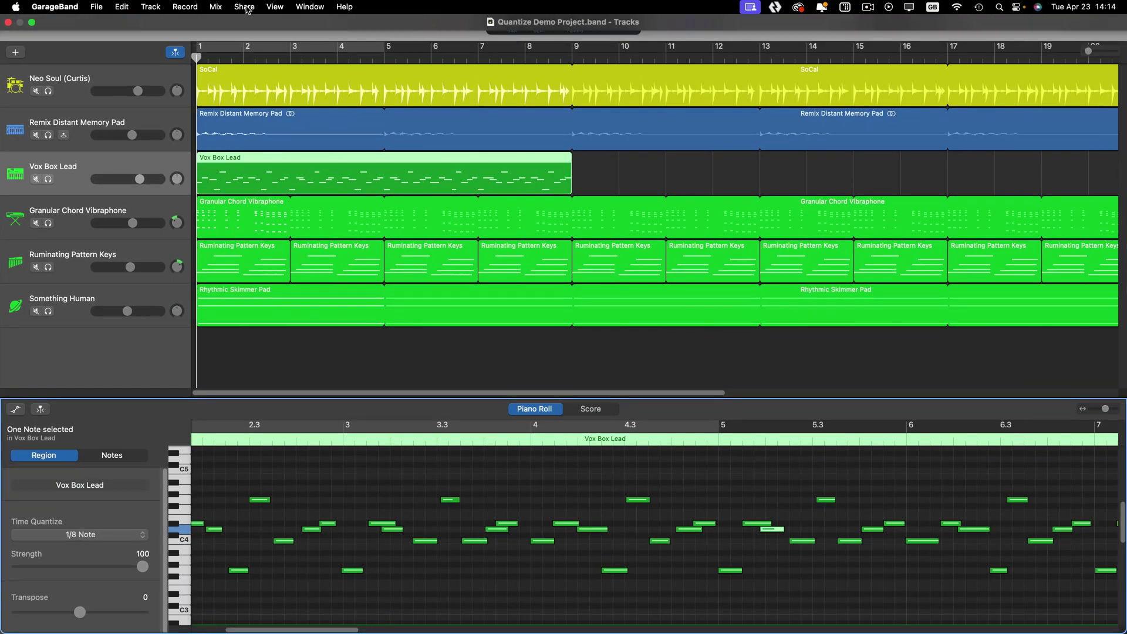
pyautogui.click(275, 7)
pyautogui.click(315, 55)
pyautogui.press('e')
pyautogui.press('e')
pyautogui.press('e')
pyautogui.press('e')
pyautogui.press('e')
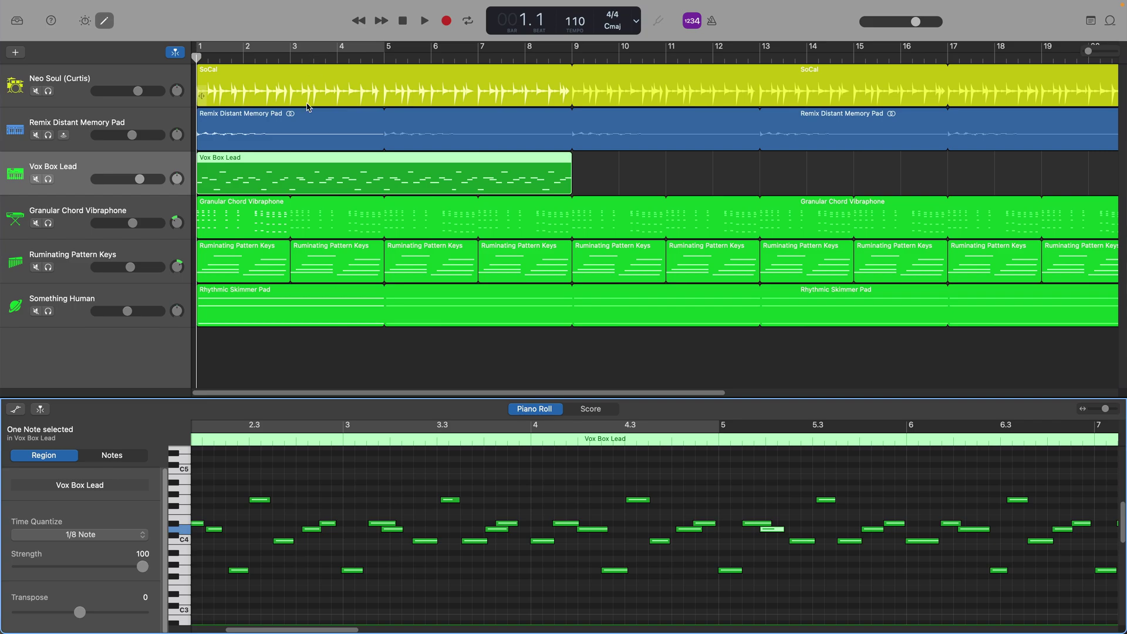
# - Look at the other tracks' notes, then load Vox Box Lead's notes into the editor
pyautogui.click(169, 210)
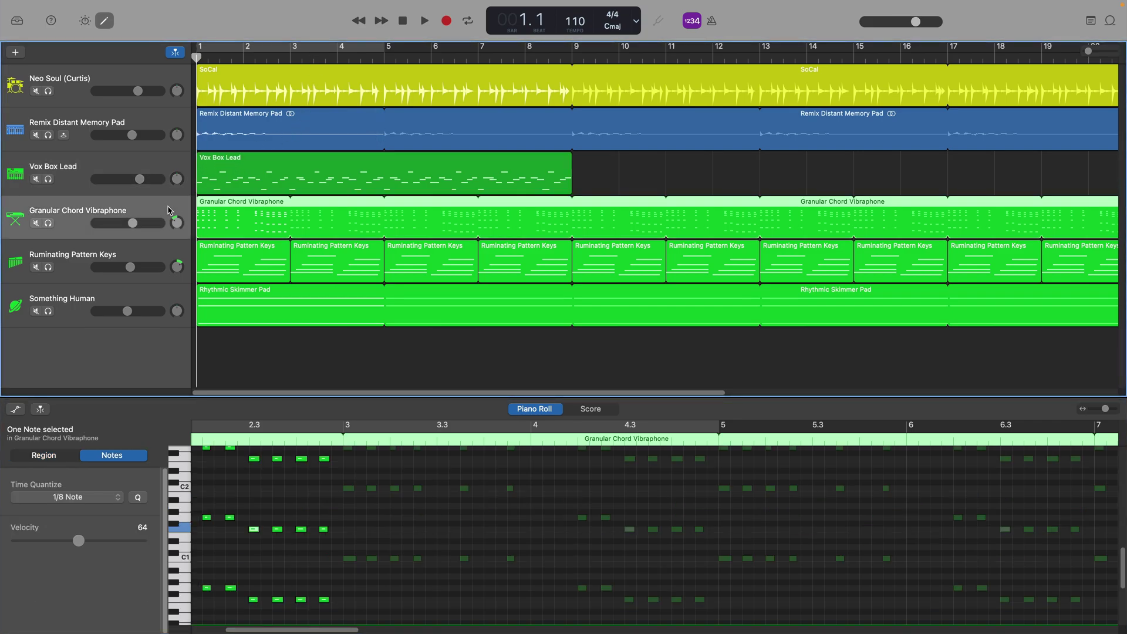
pyautogui.click(169, 255)
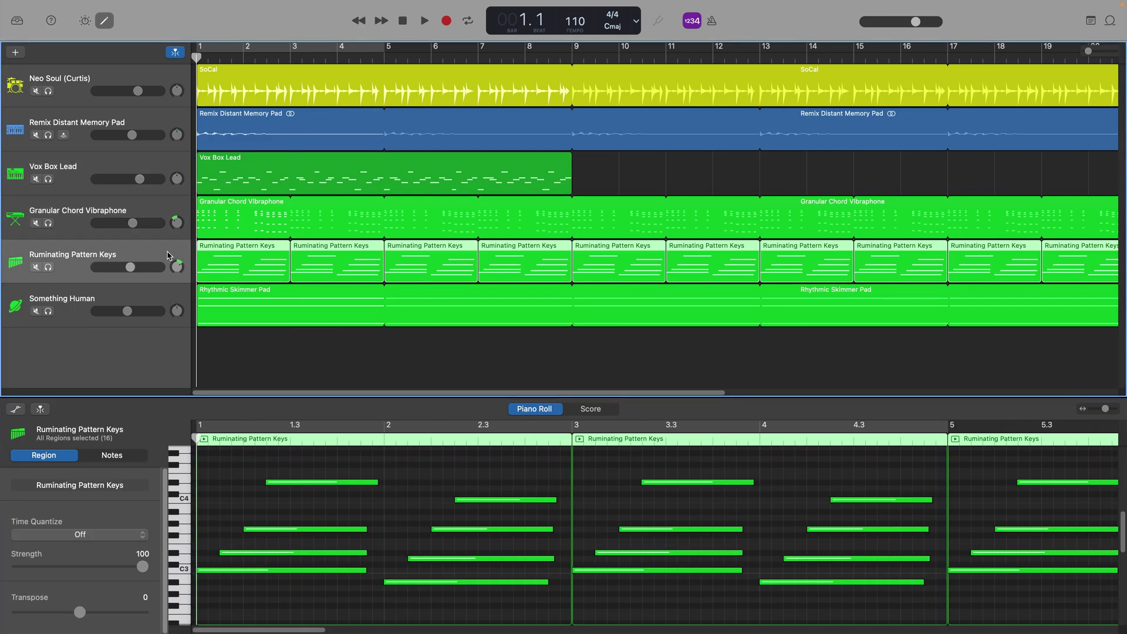
pyautogui.click(169, 297)
pyautogui.click(174, 165)
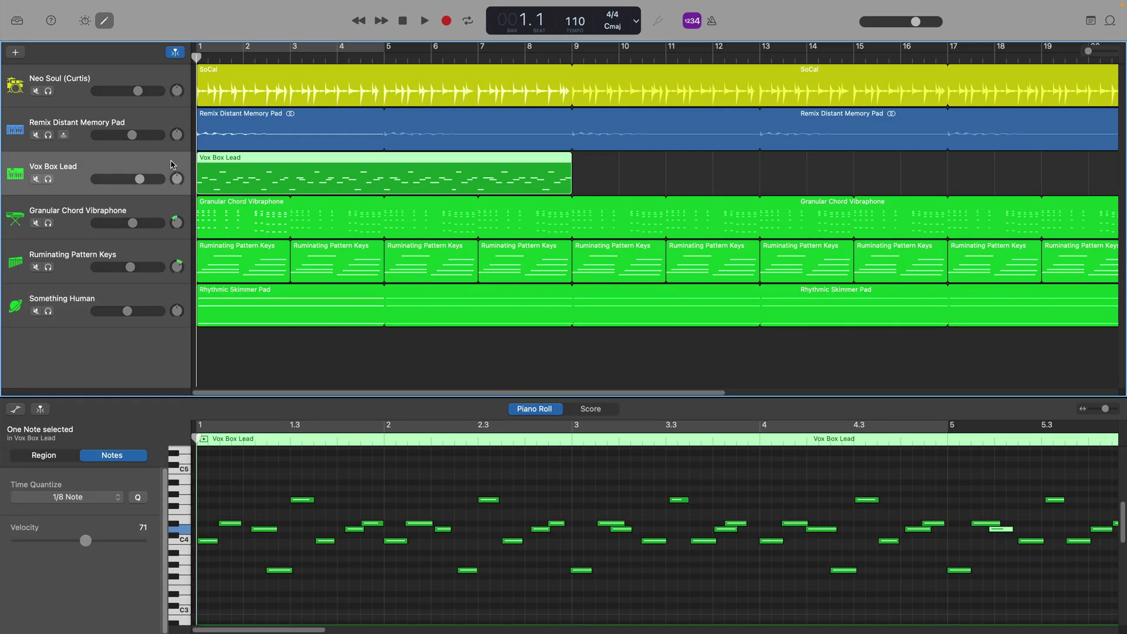
# - Set the region's Time Quantize to 1/8 Swing A and play the swung lead
pyautogui.click(44, 455)
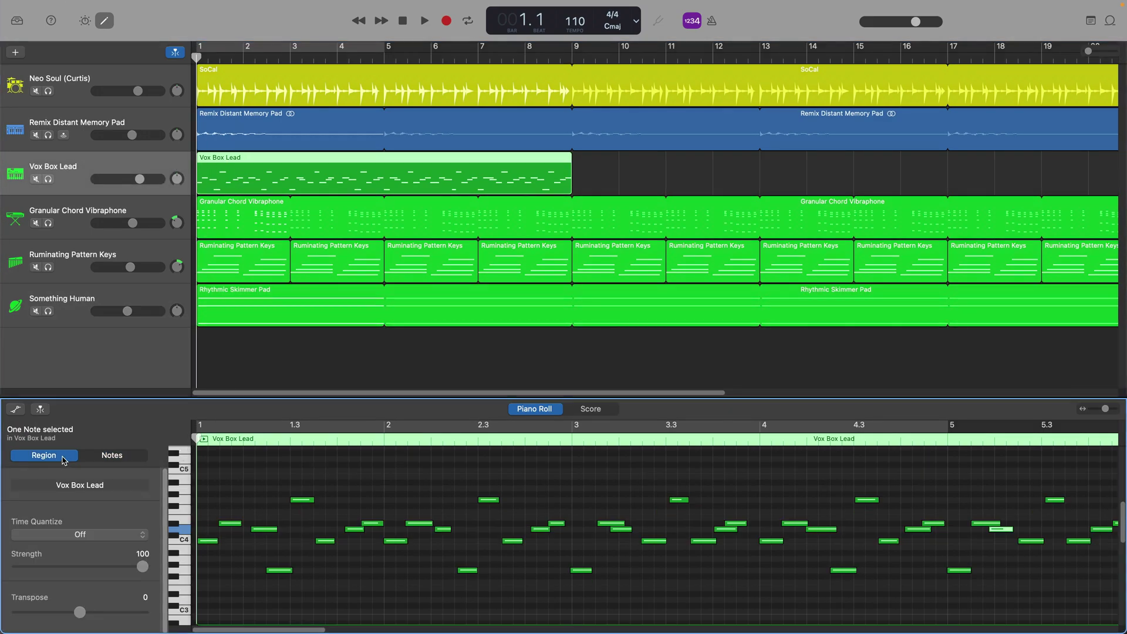
pyautogui.click(97, 458)
pyautogui.click(63, 458)
pyautogui.click(82, 534)
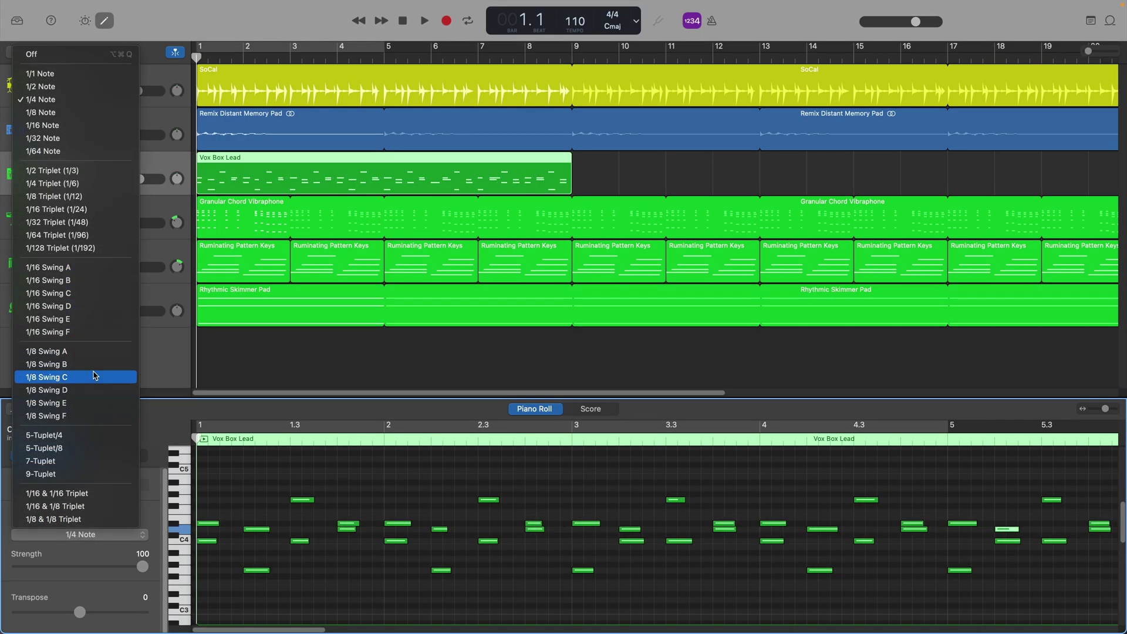
pyautogui.click(94, 354)
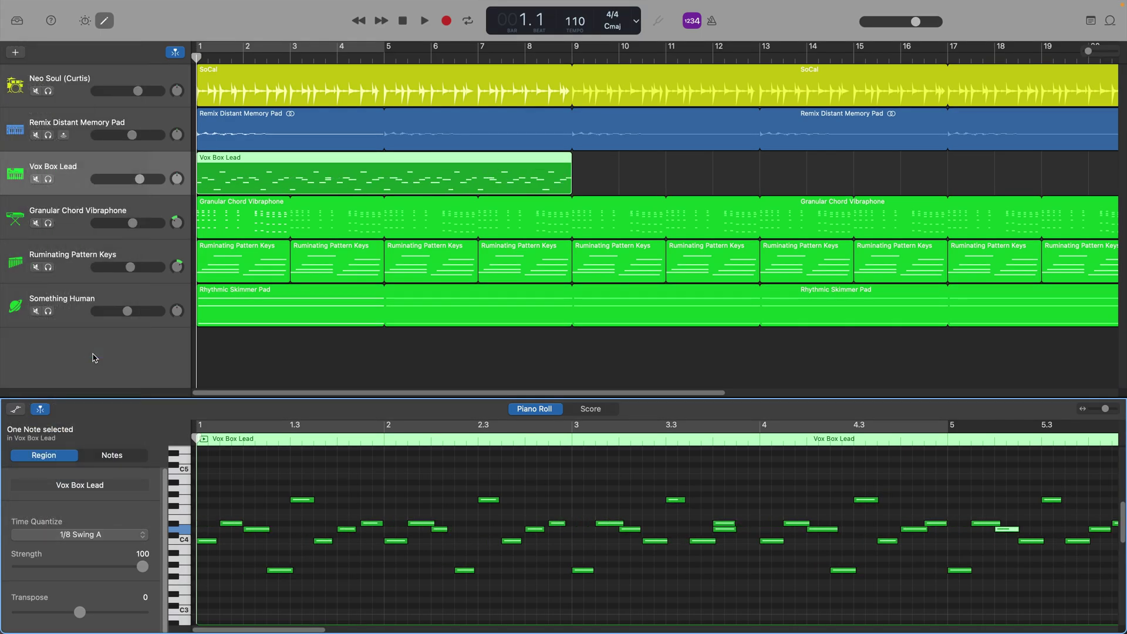
pyautogui.press('space')
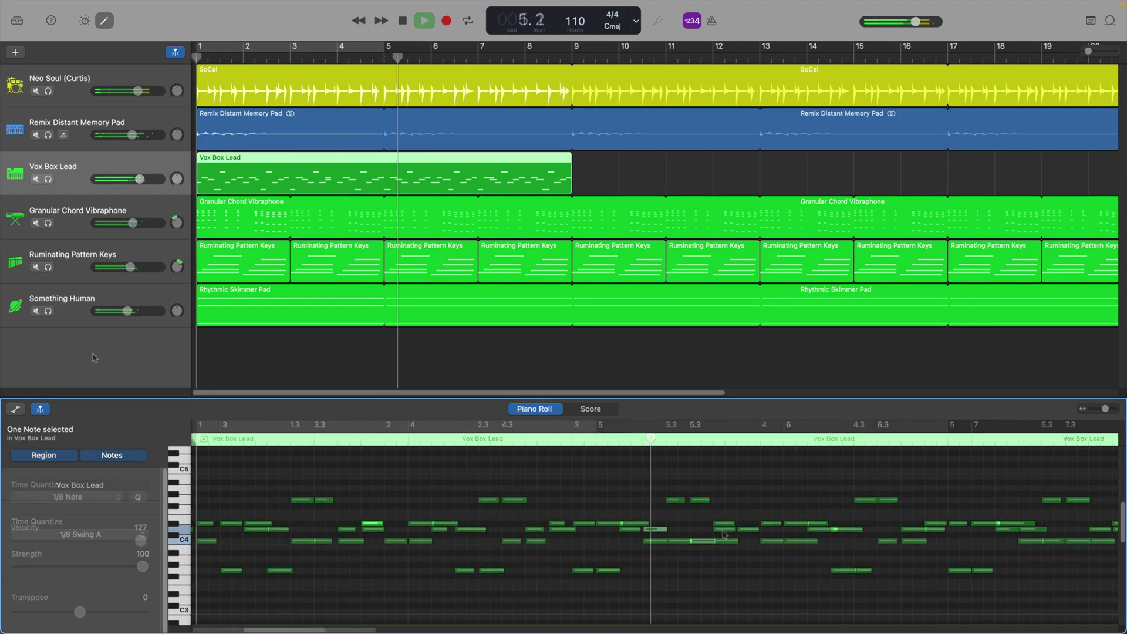
# - Shift a D#4 note half a beat later and stretch the clipped notes, including D4, to 0.0.2.0
pyautogui.moveTo(724, 524); pyautogui.dragTo(751, 524)
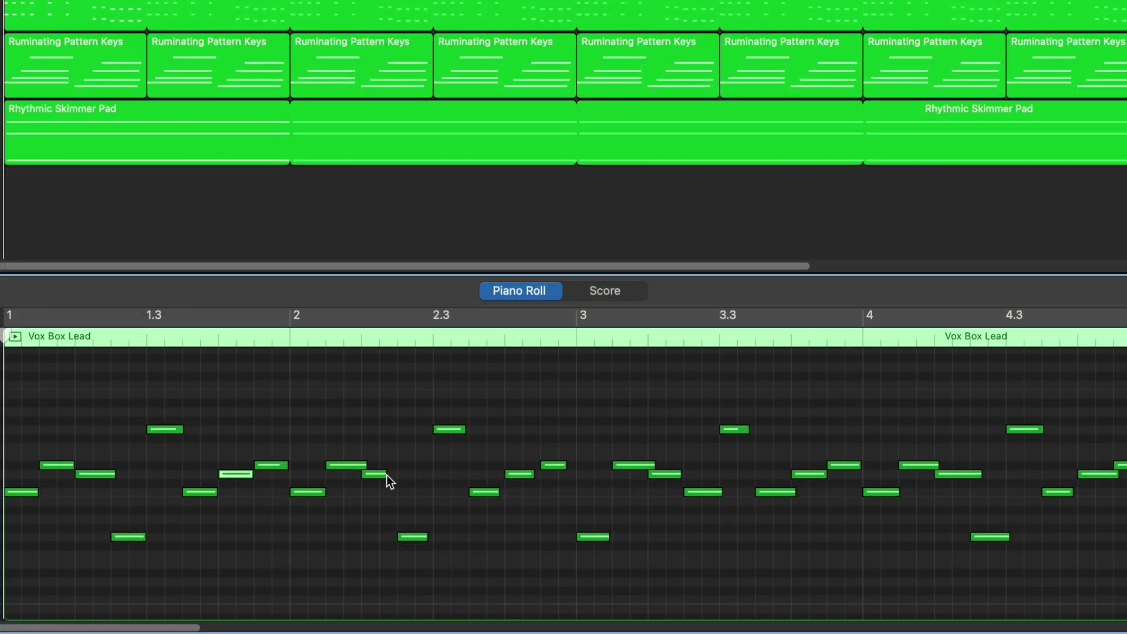
pyautogui.moveTo(447, 529); pyautogui.dragTo(450, 532)
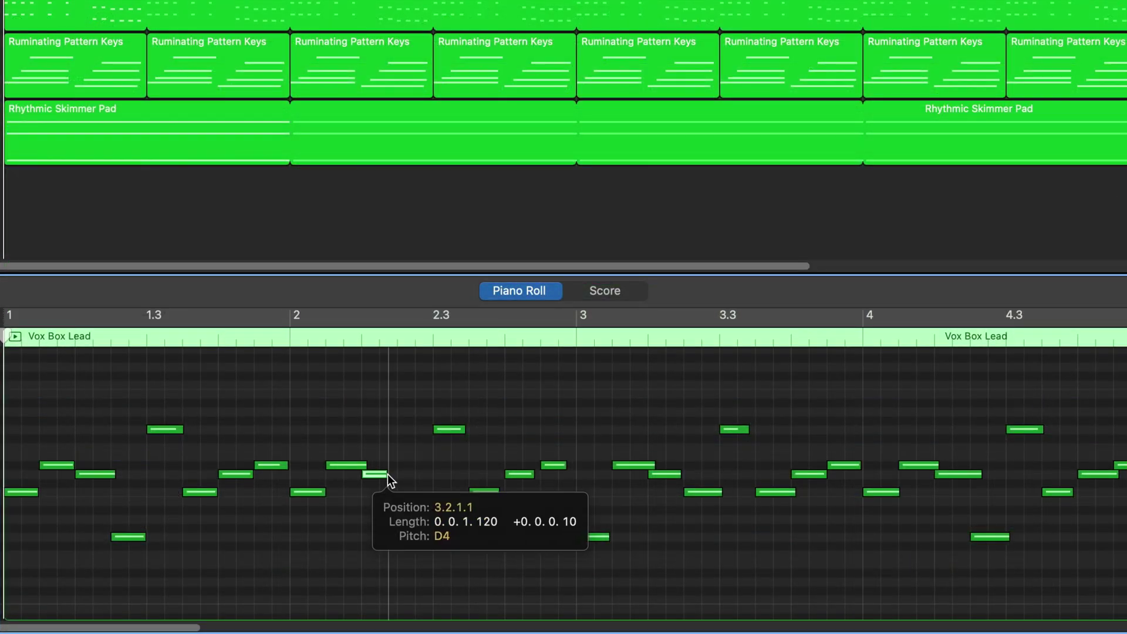
pyautogui.moveTo(390, 480); pyautogui.dragTo(396, 480)
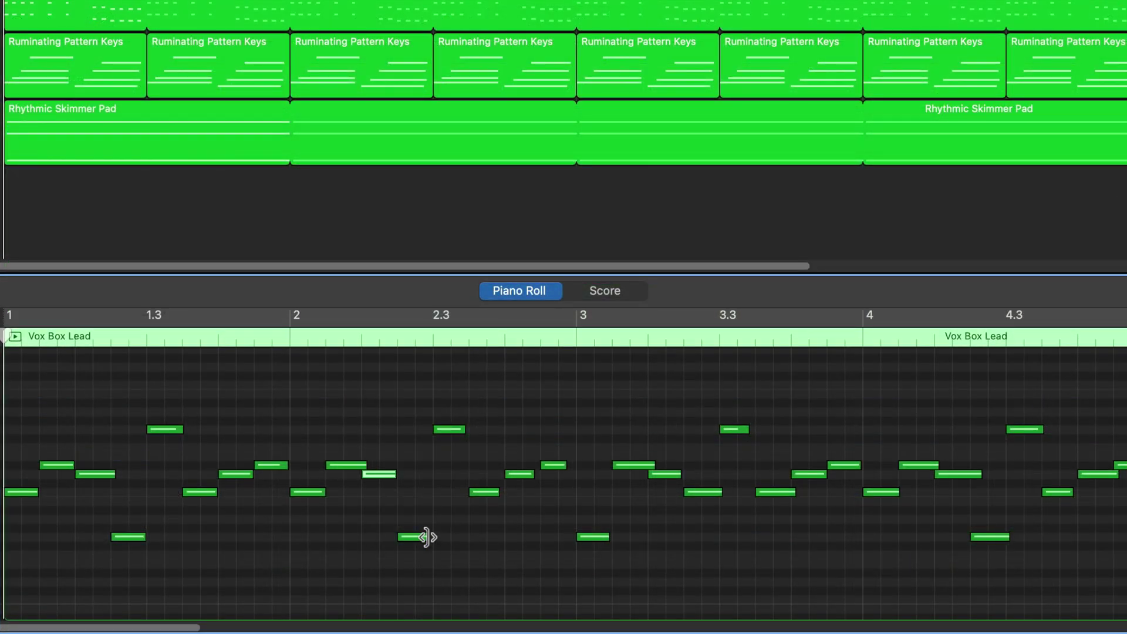
pyautogui.moveTo(427, 538); pyautogui.dragTo(433, 538)
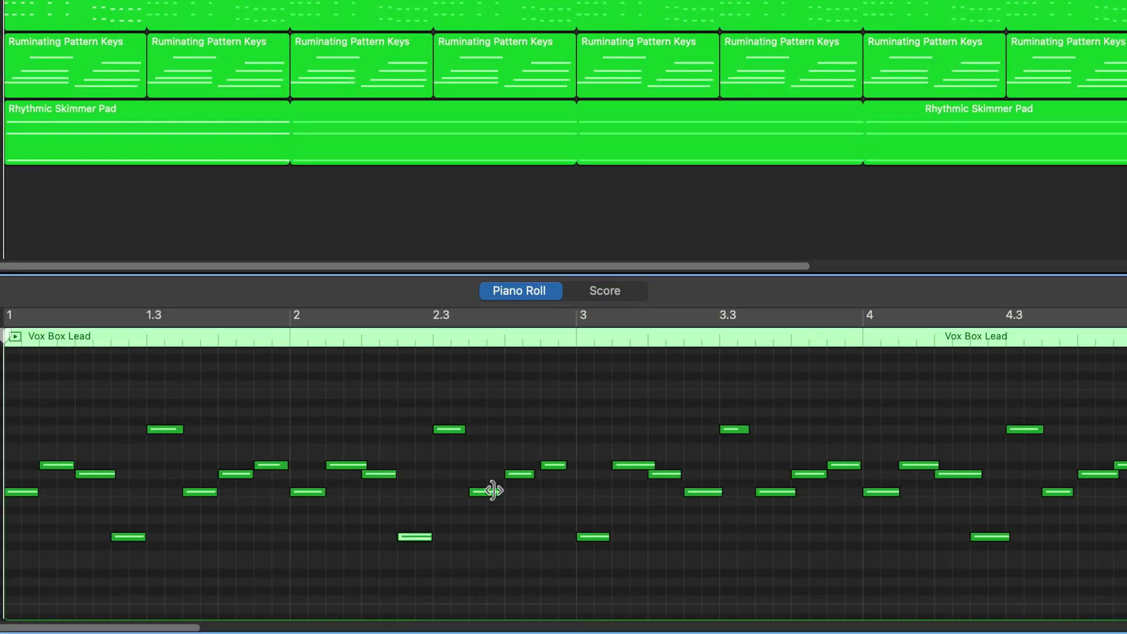
pyautogui.moveTo(493, 490); pyautogui.dragTo(503, 491)
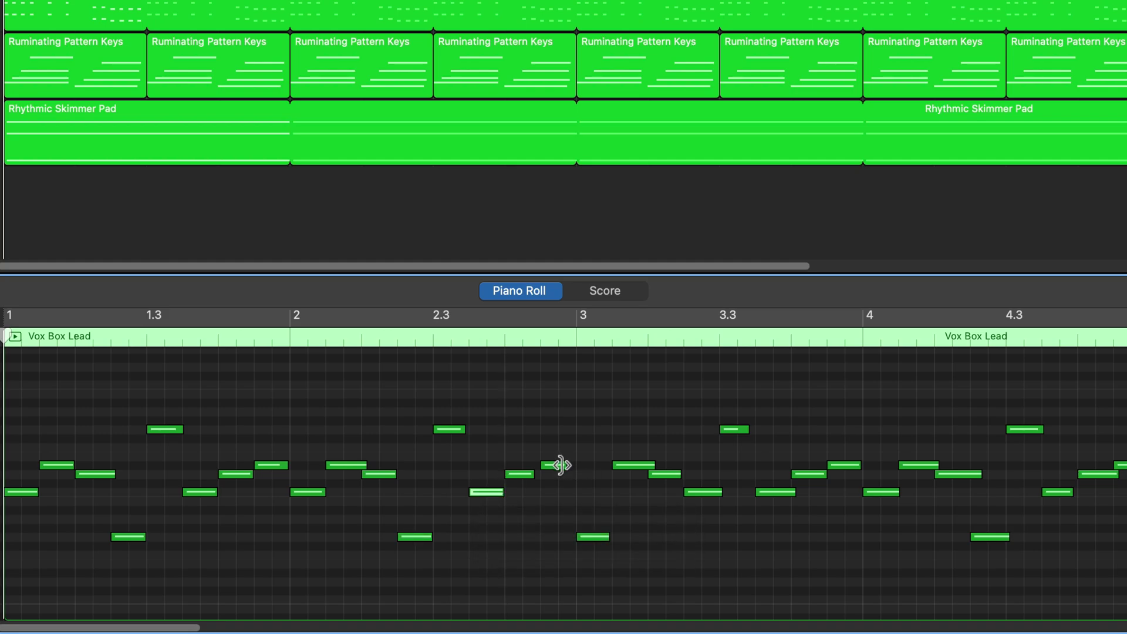
pyautogui.moveTo(561, 465); pyautogui.dragTo(538, 473)
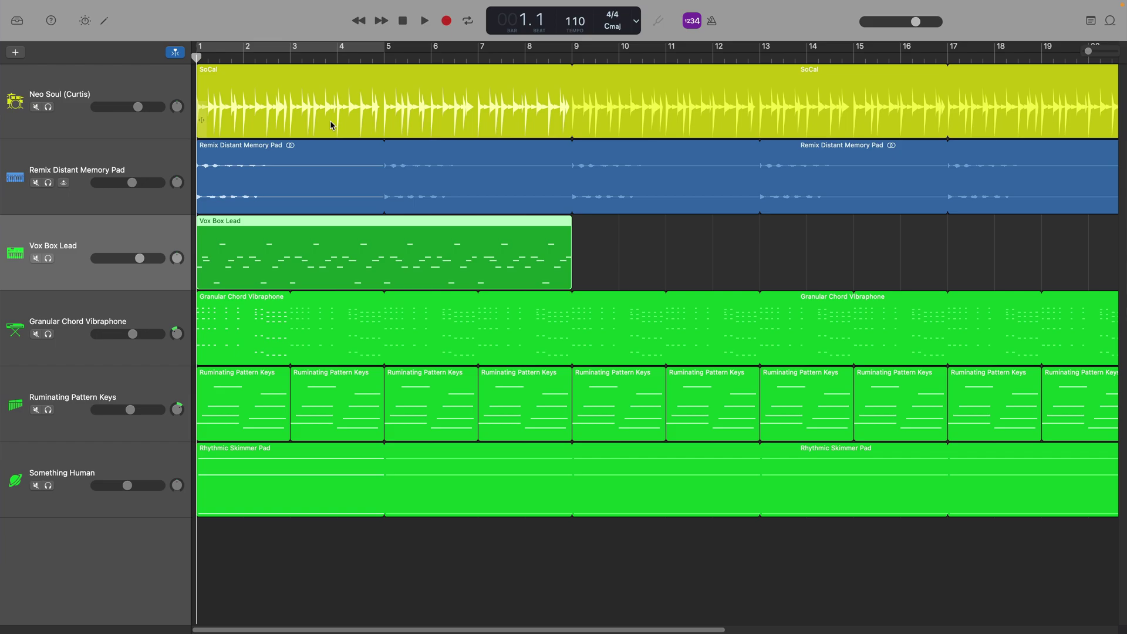
# - Play the repaired lead, rewind, and select all Vox Box Lead notes in the editor
pyautogui.press('space')
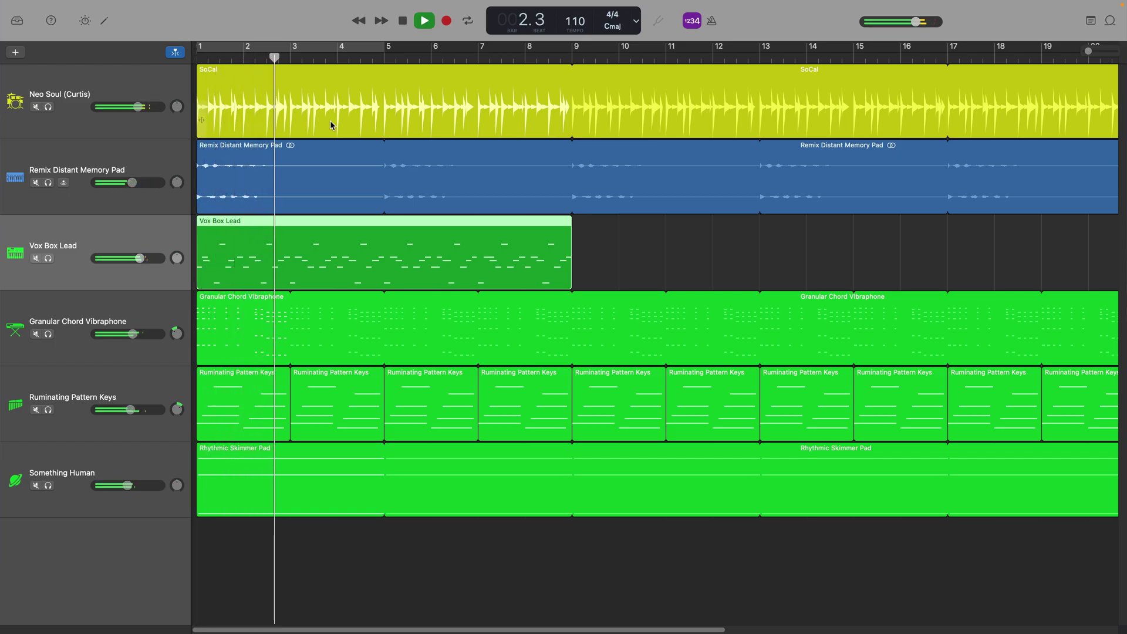
pyautogui.press('space')
pyautogui.press('Return')
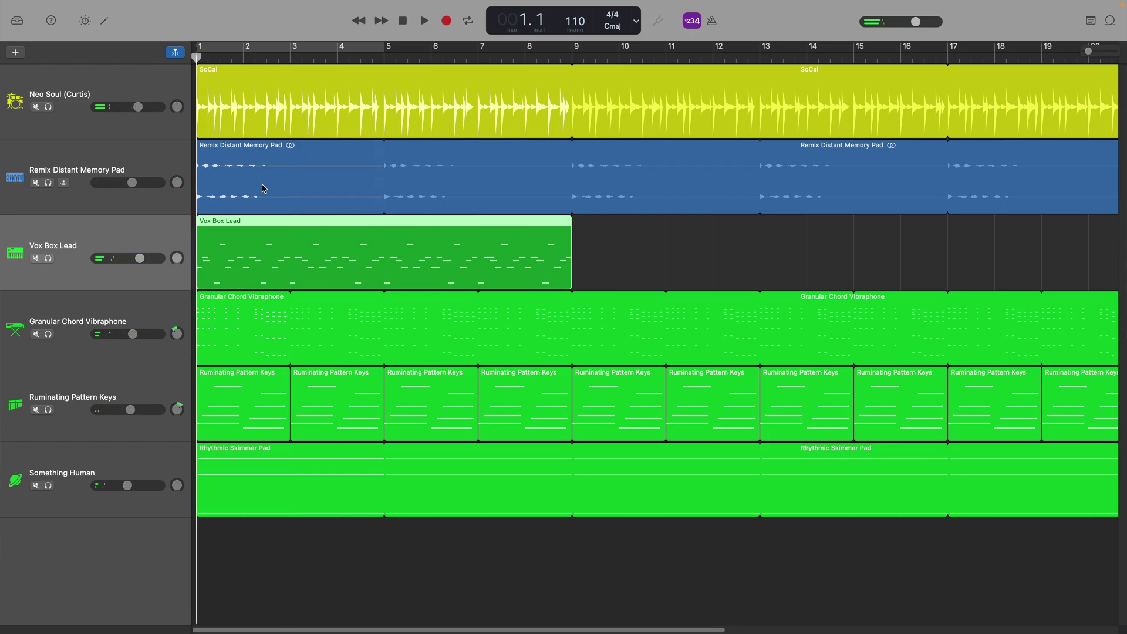
pyautogui.click(105, 22)
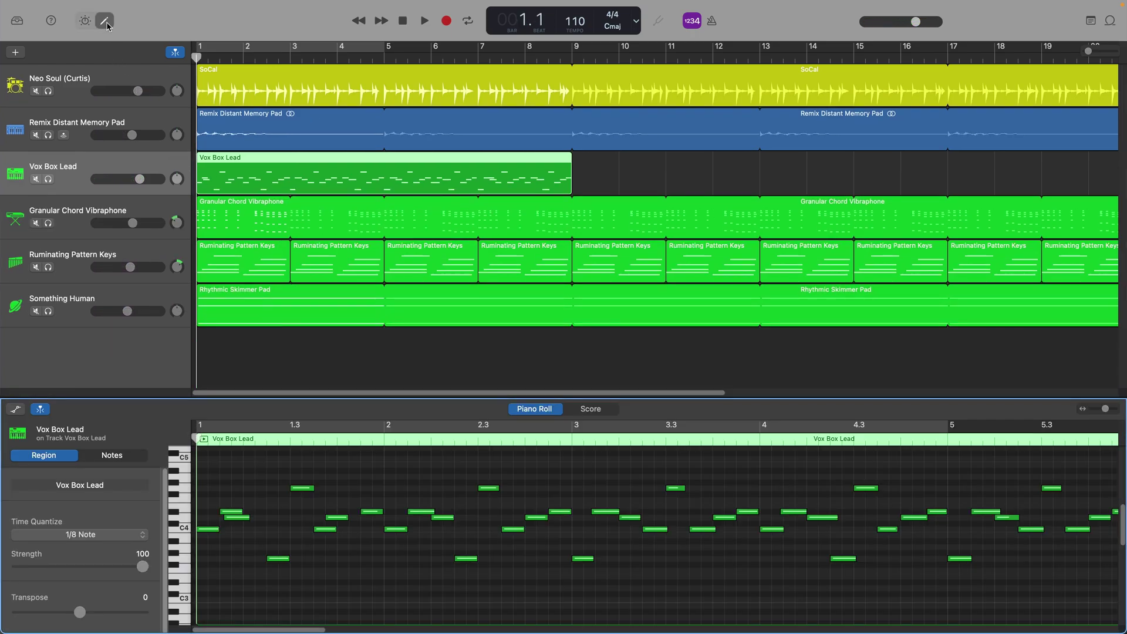
pyautogui.click(245, 519)
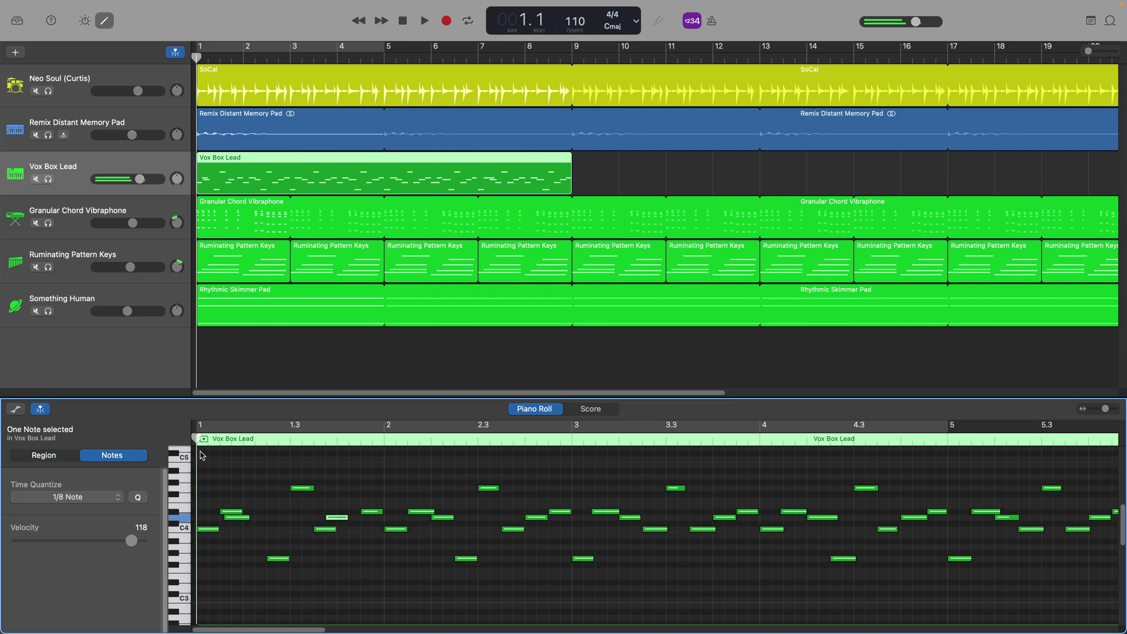
pyautogui.moveTo(201, 455); pyautogui.dragTo(572, 609)
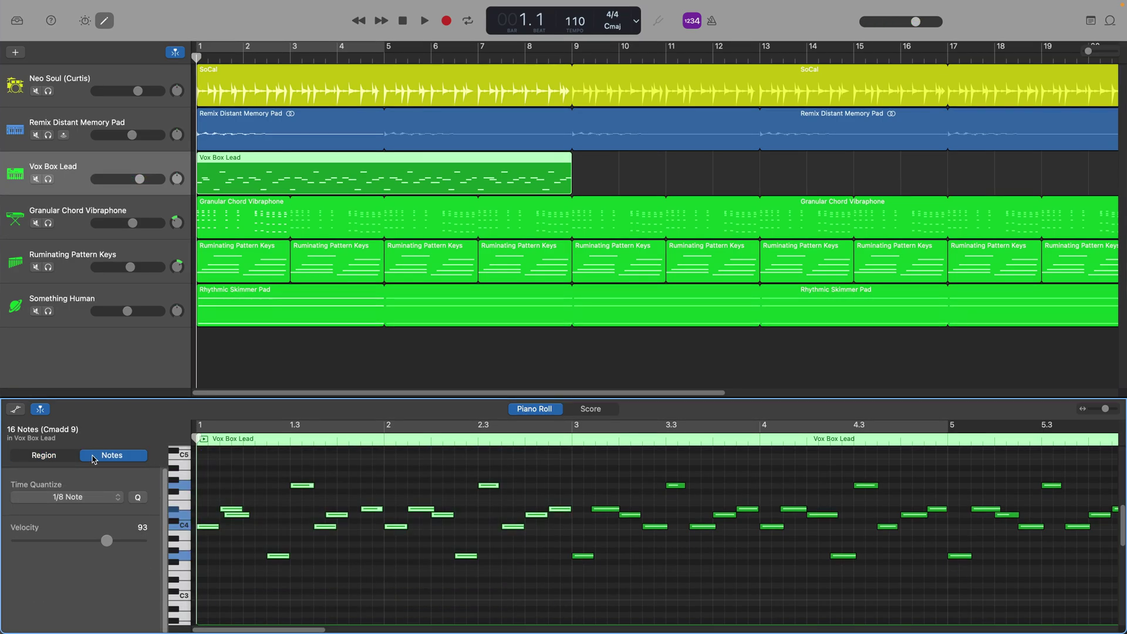
# - Quantize the selected notes to 1/8 Swing A and play the result from bar 1
pyautogui.click(67, 457)
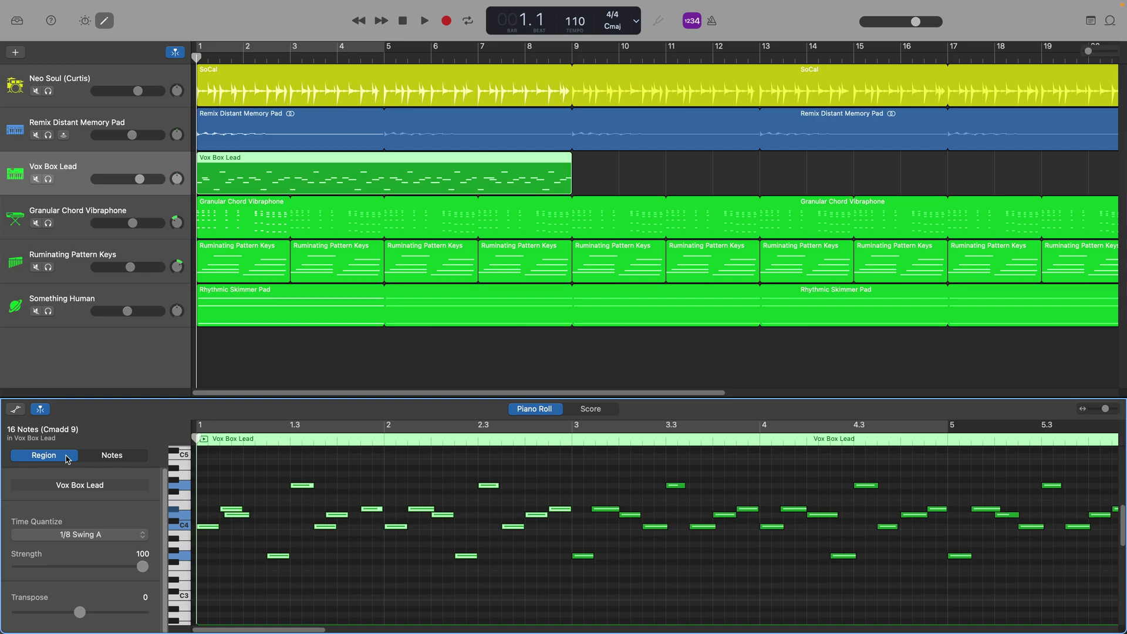
pyautogui.click(109, 457)
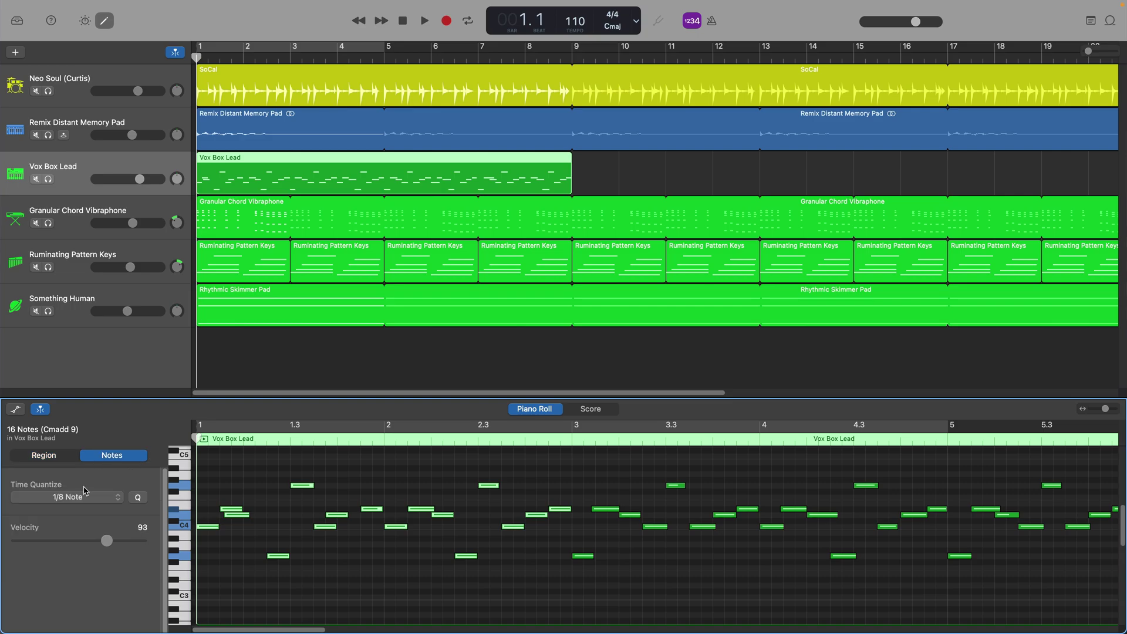
pyautogui.click(77, 500)
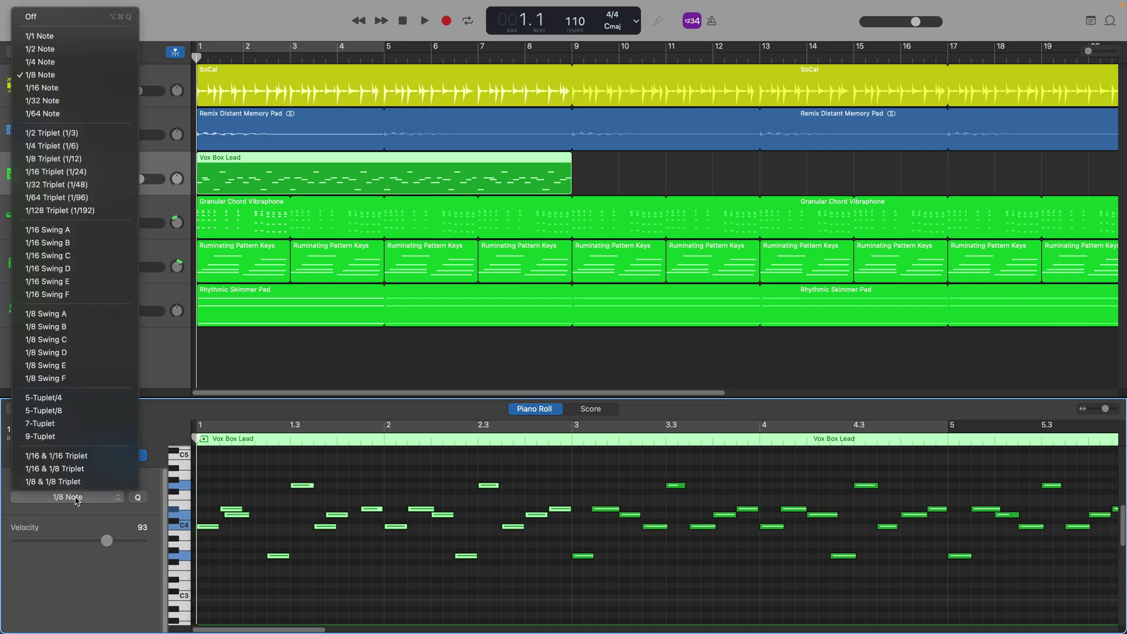
pyautogui.click(85, 315)
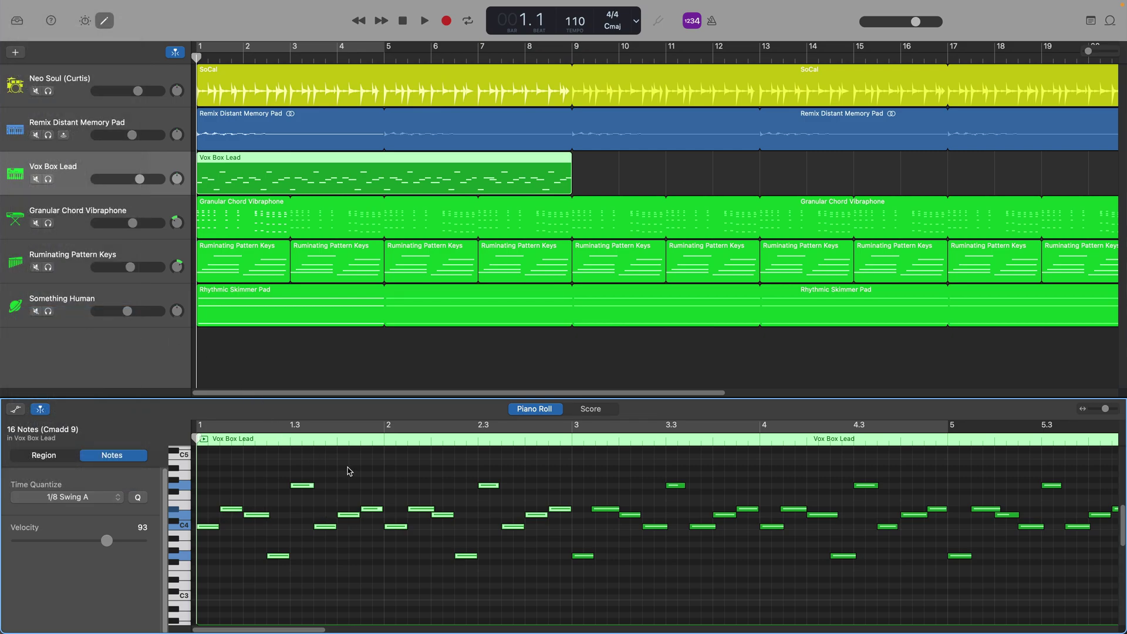
pyautogui.click(348, 471)
pyautogui.press('space')
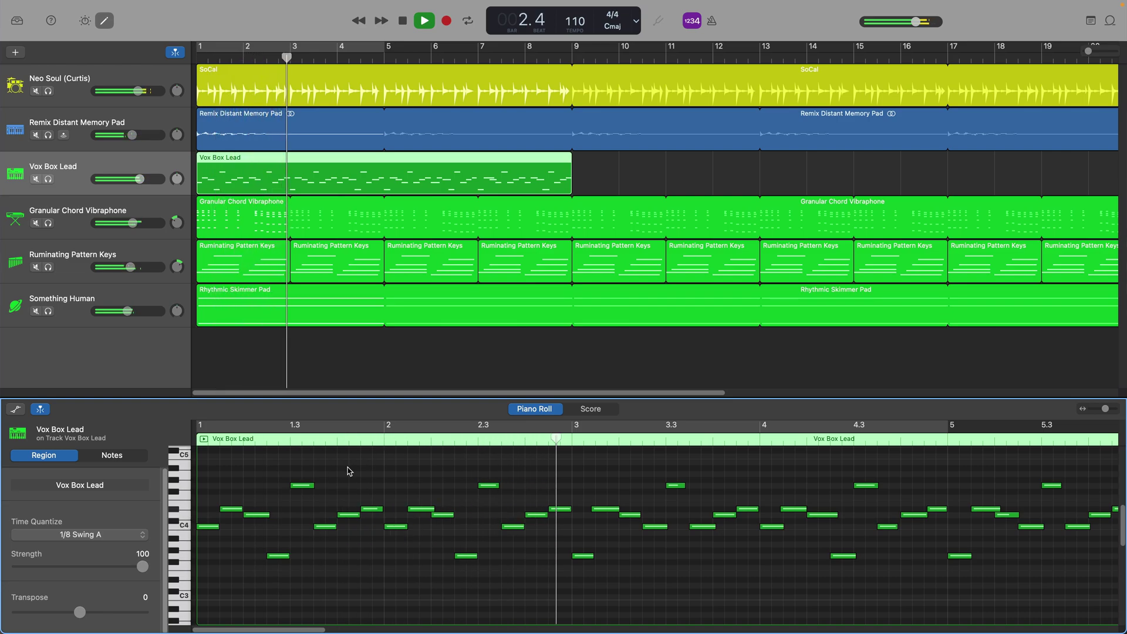
pyautogui.press('space')
pyautogui.press('Return')
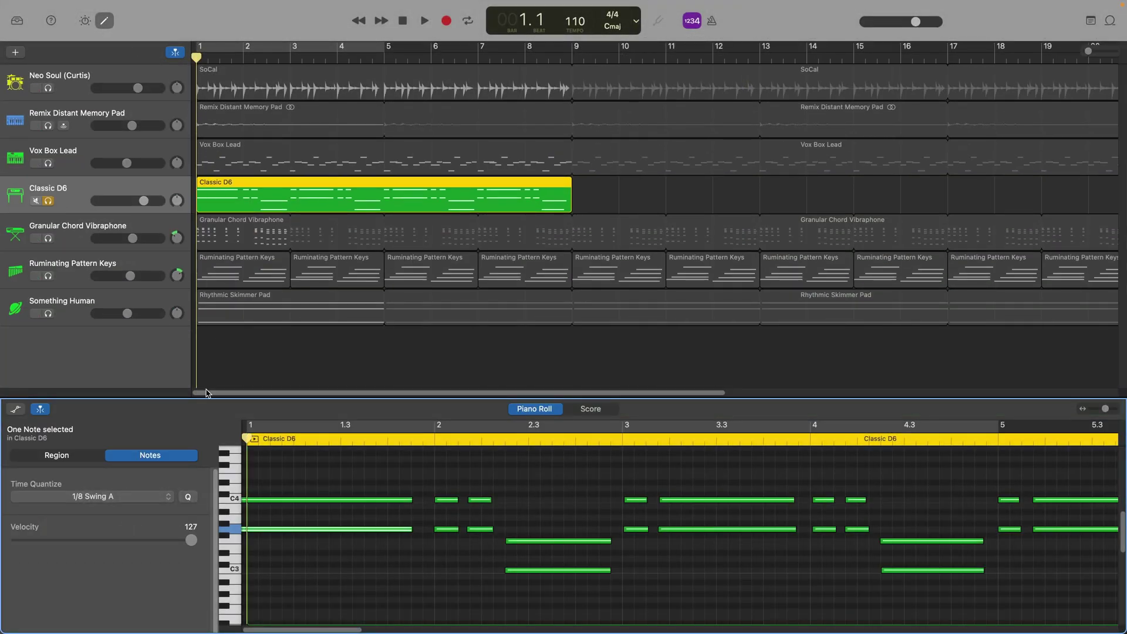
# - Quantize the two long bar-1 Classic D6 notes to 1/4 Note and play them
pyautogui.moveTo(287, 477); pyautogui.dragTo(318, 563)
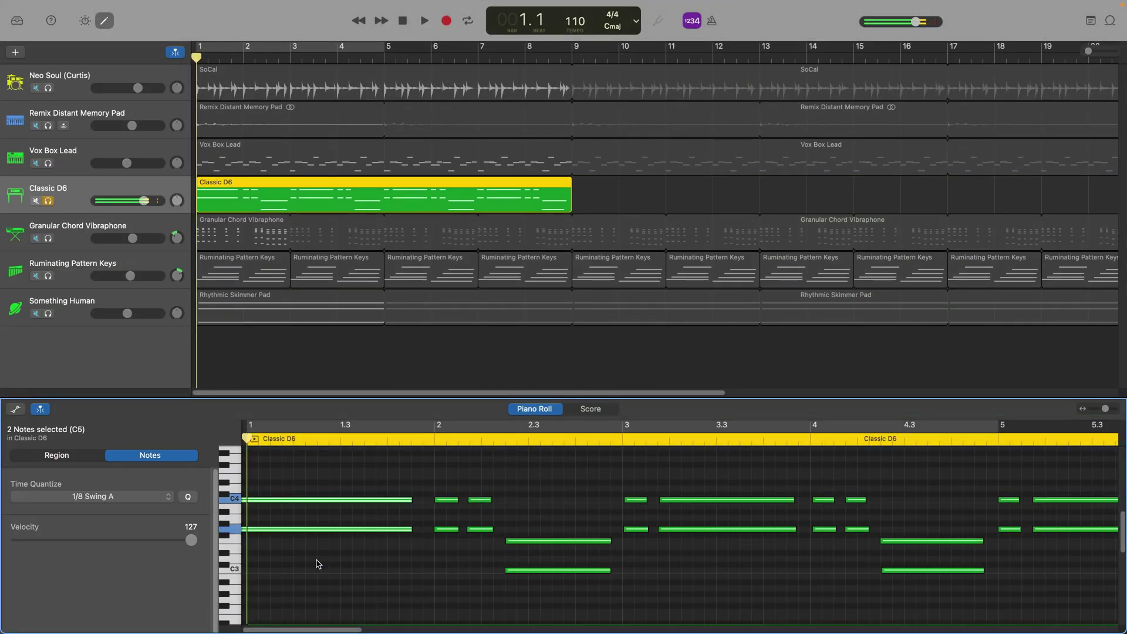
pyautogui.click(188, 497)
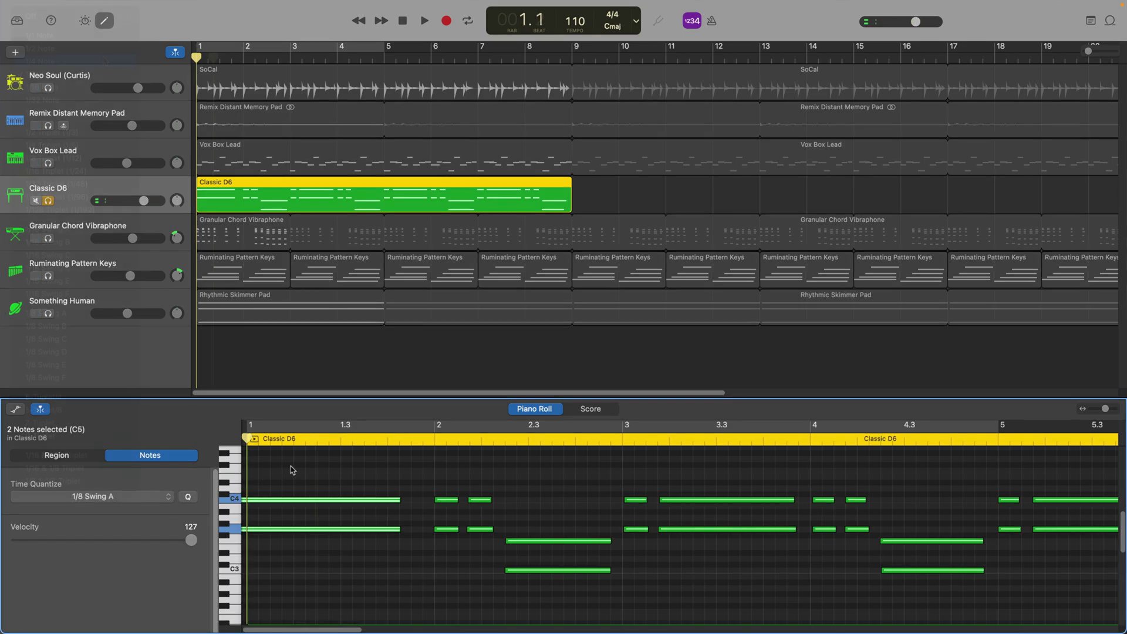
pyautogui.press('super+z')
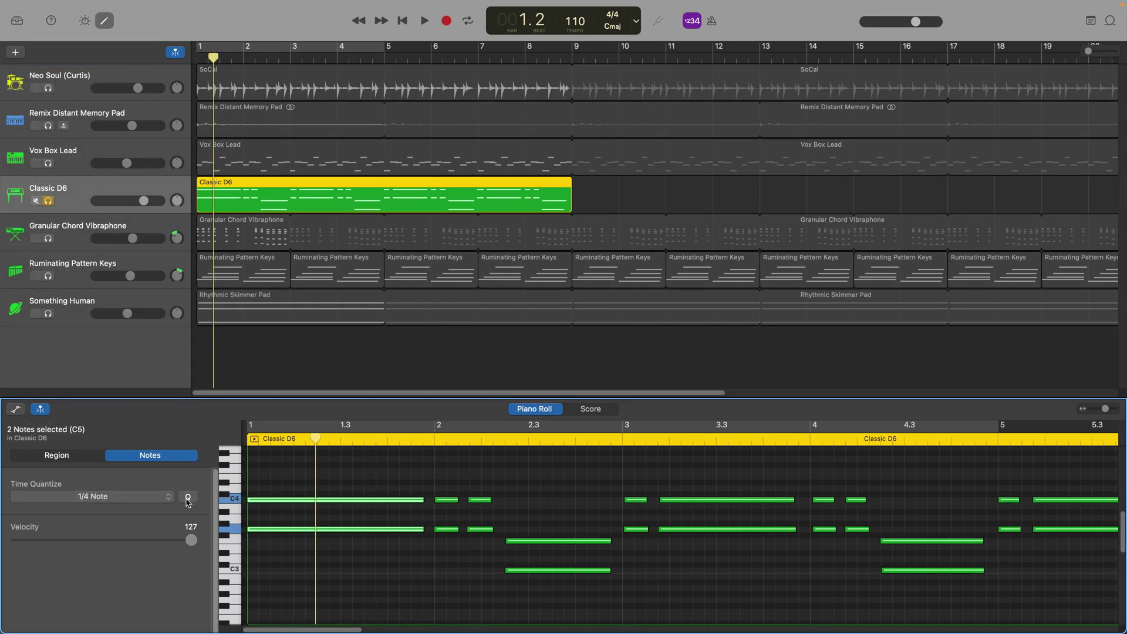
pyautogui.press('space')
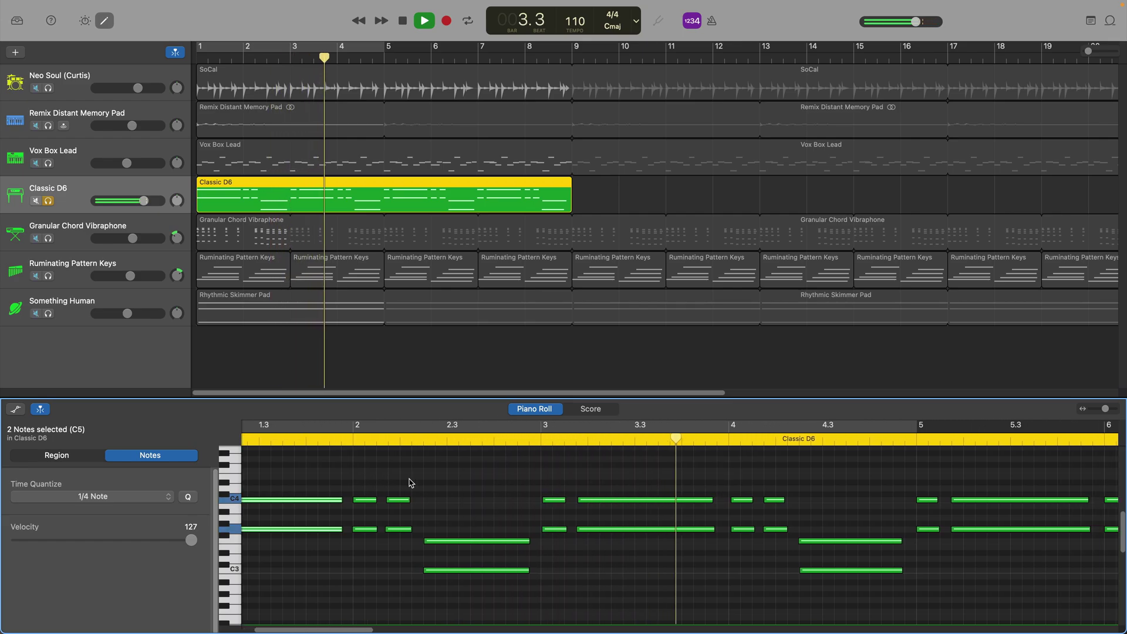
# - Unsolo Classic D6, lower its volume to -2.4 dB and replay the mix from bar 1
pyautogui.press('s')
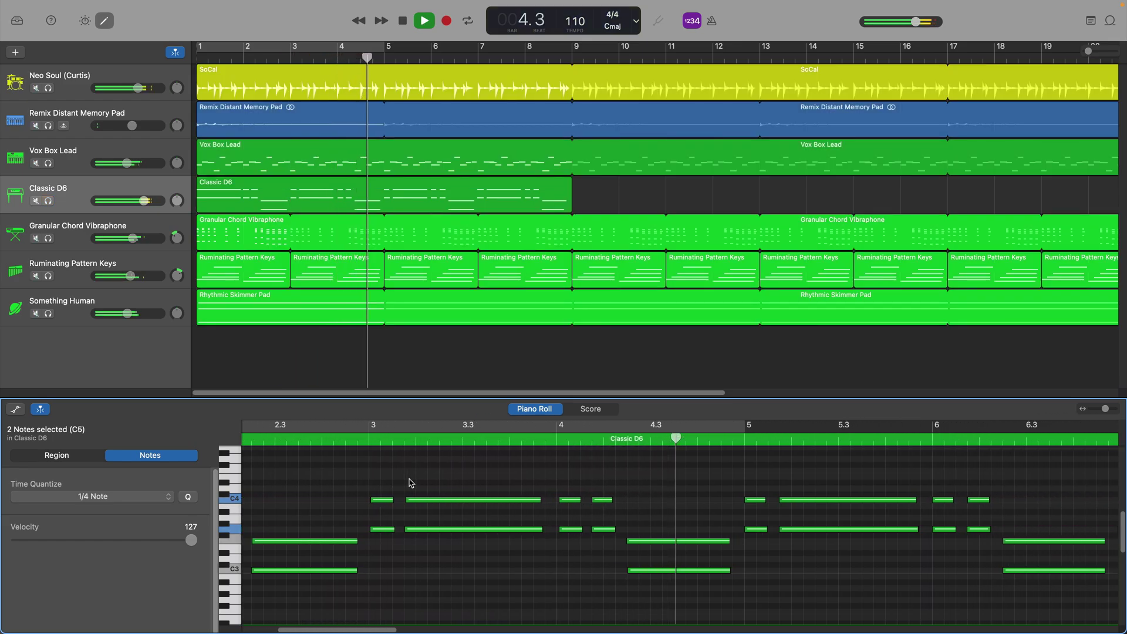
pyautogui.moveTo(151, 204); pyautogui.dragTo(141, 204)
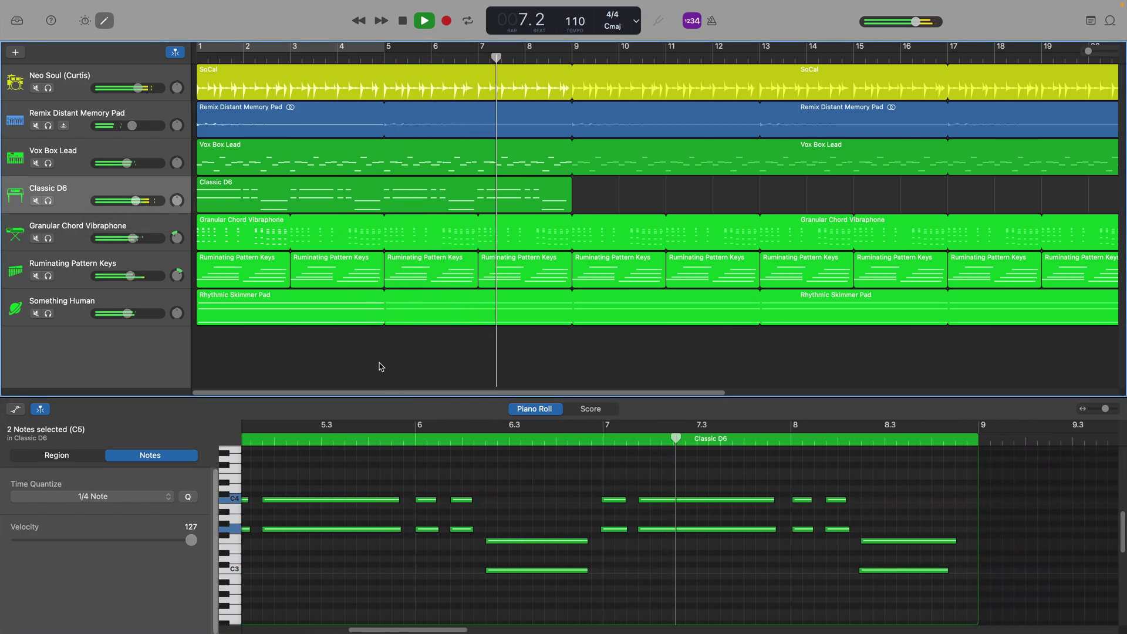
pyautogui.press('Return')
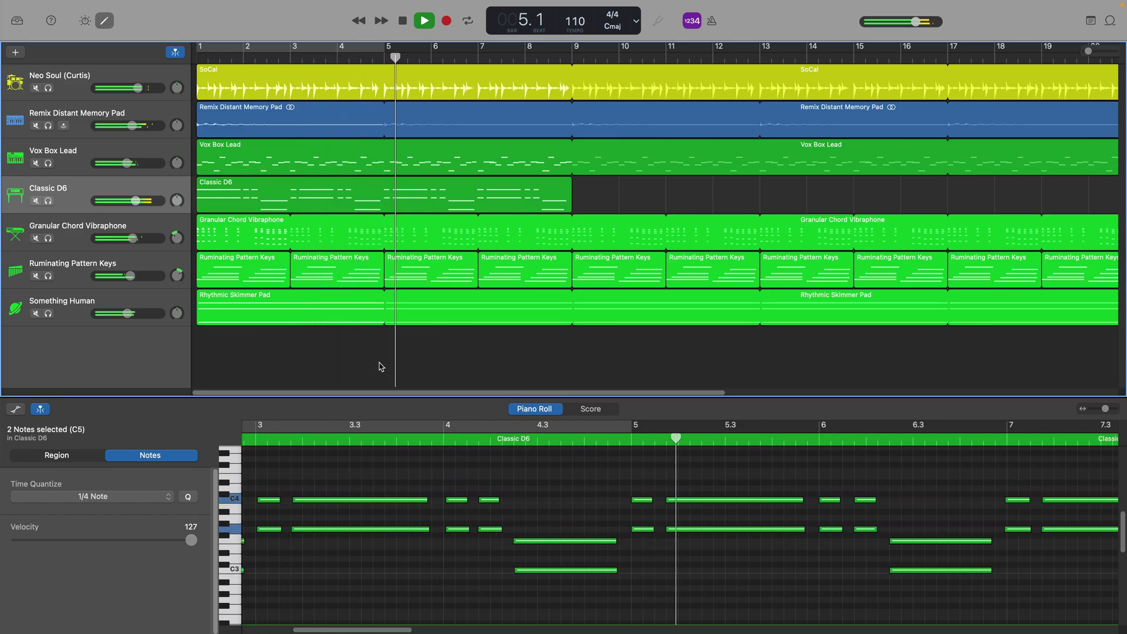
pyautogui.press('space')
pyautogui.press('Return')
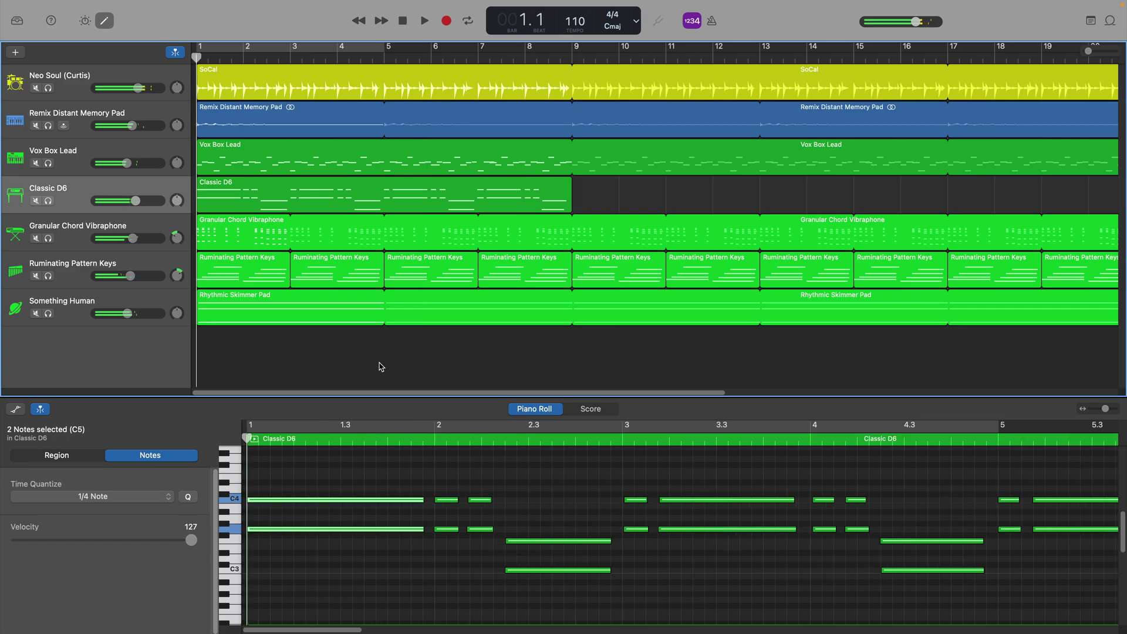
pyautogui.press('space')
pyautogui.press('space')
pyautogui.press('Return')
pyautogui.press('space')
pyautogui.press('space')
pyautogui.press('Return')
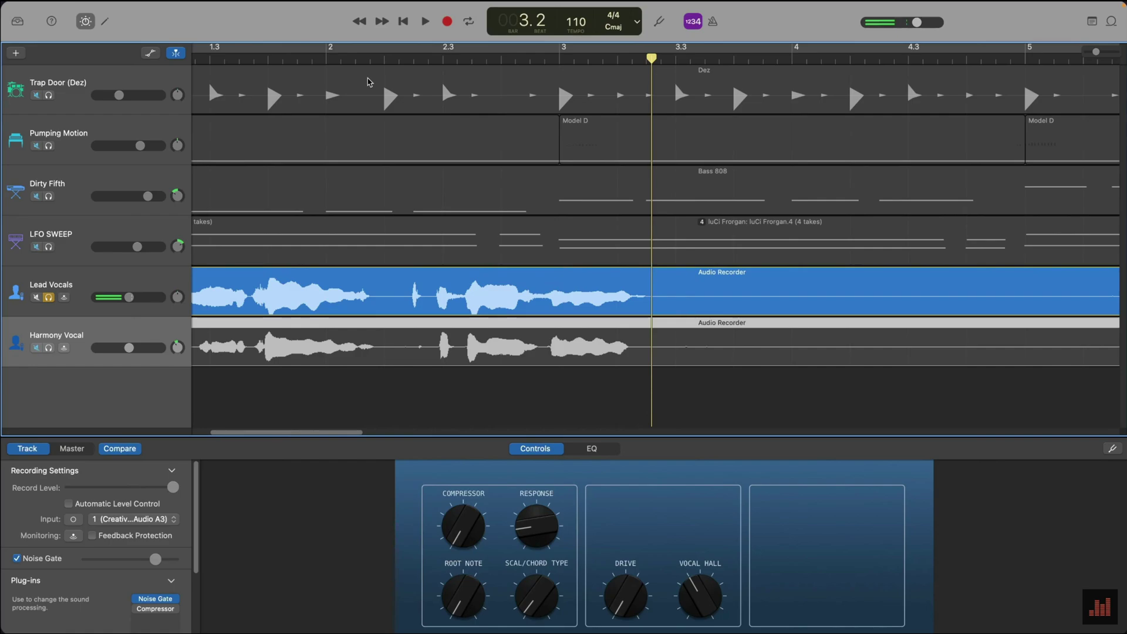
# - Select the Lead Vocals region and play from beat 1.4 to locate the 2.2 split point
pyautogui.press('Return')
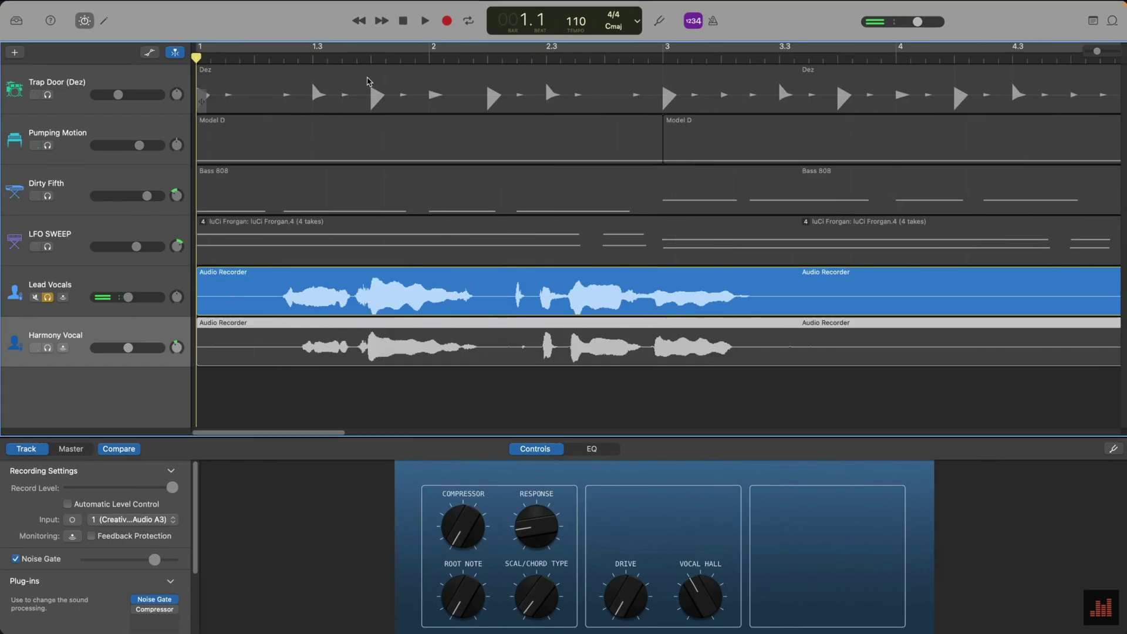
pyautogui.click(253, 294)
pyautogui.click(48, 348)
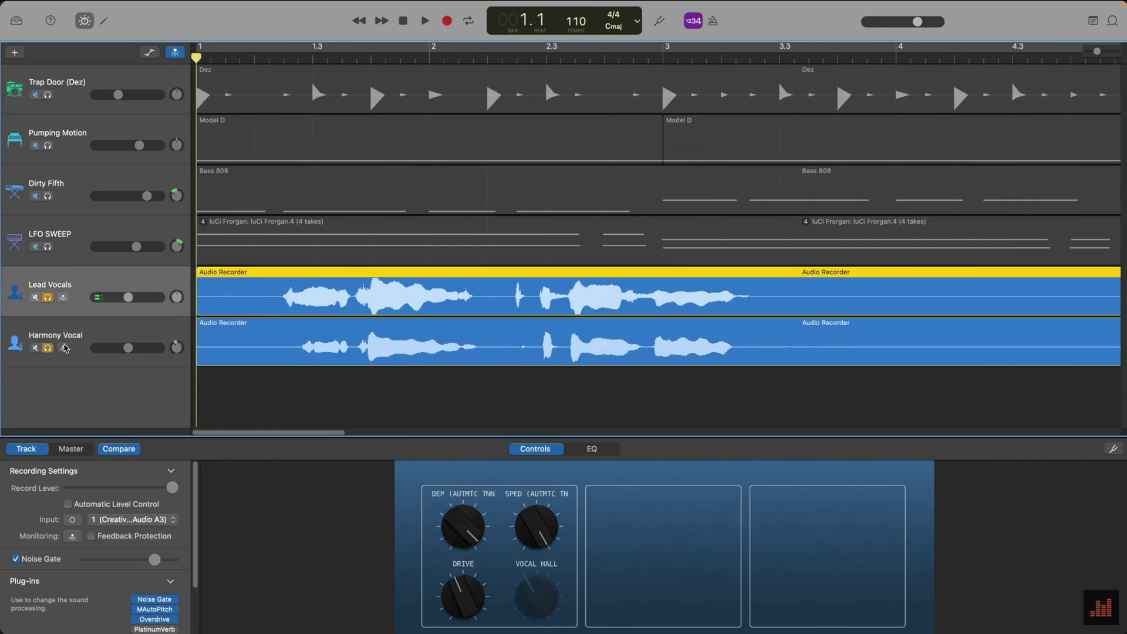
pyautogui.keyDown('shift'); pyautogui.click(286, 342); pyautogui.keyUp('shift')
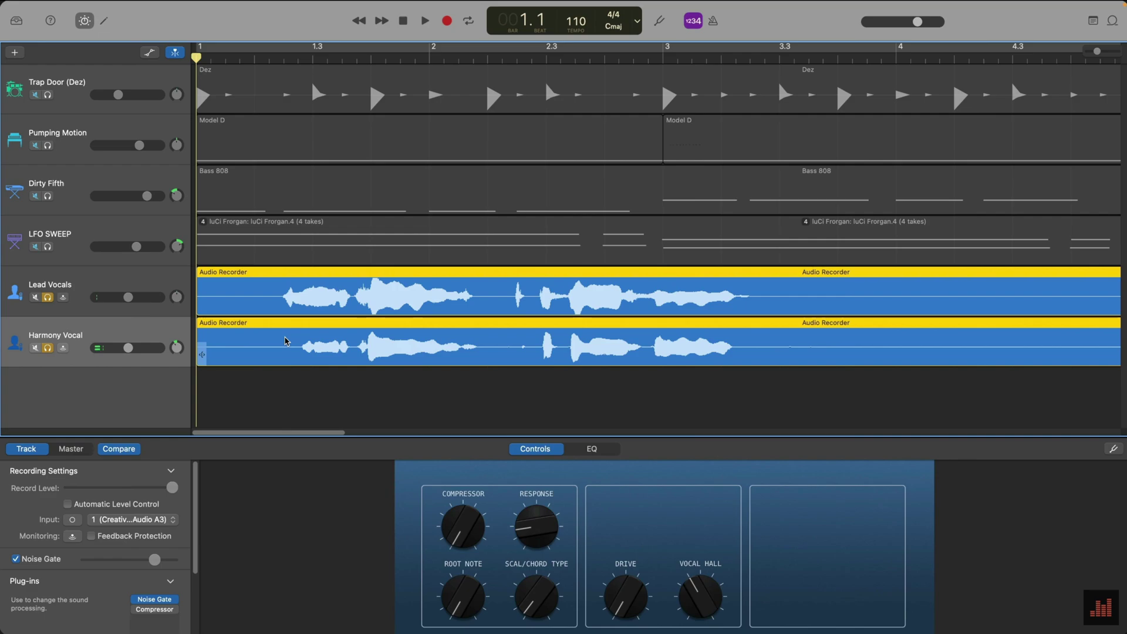
pyautogui.keyDown('shift'); pyautogui.click(271, 339); pyautogui.keyUp('shift')
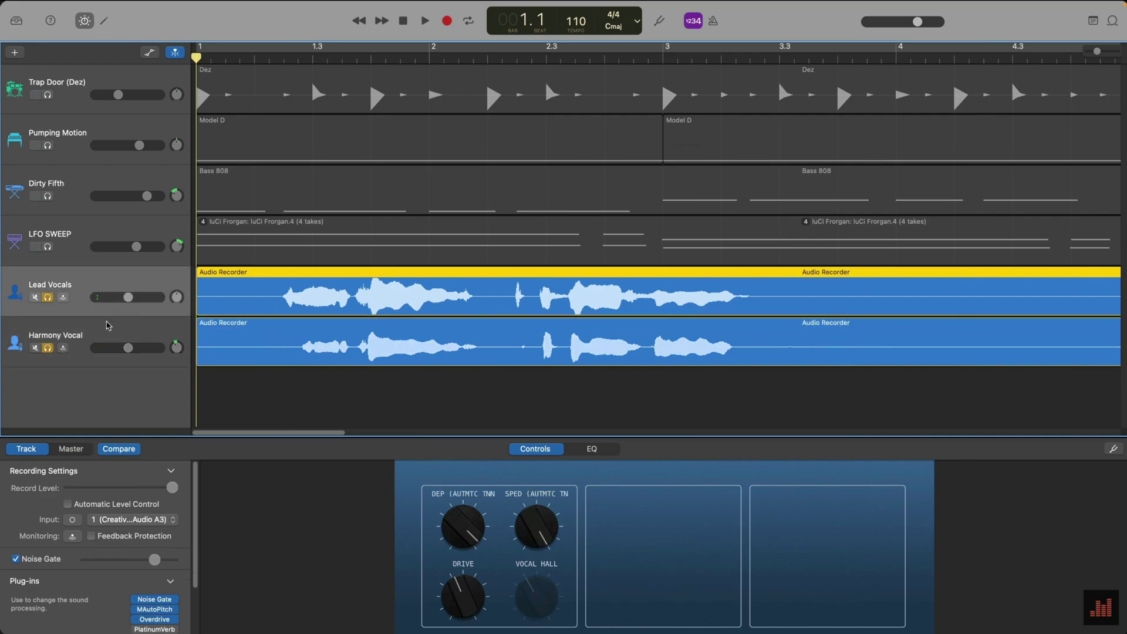
pyautogui.click(49, 349)
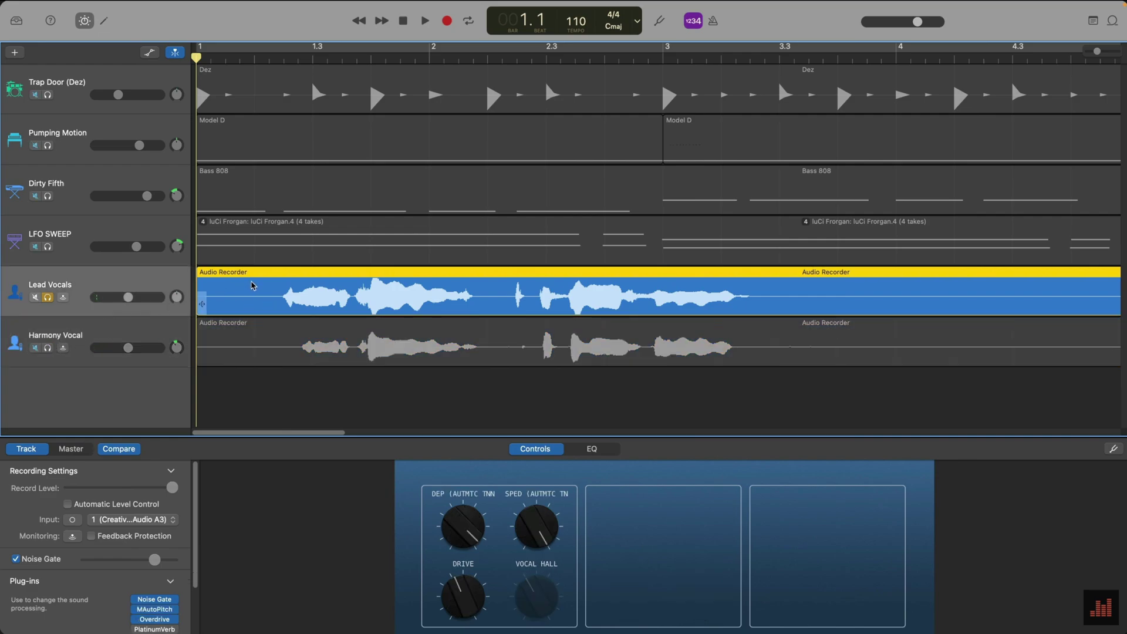
pyautogui.moveTo(199, 54); pyautogui.dragTo(393, 57)
pyautogui.press('space')
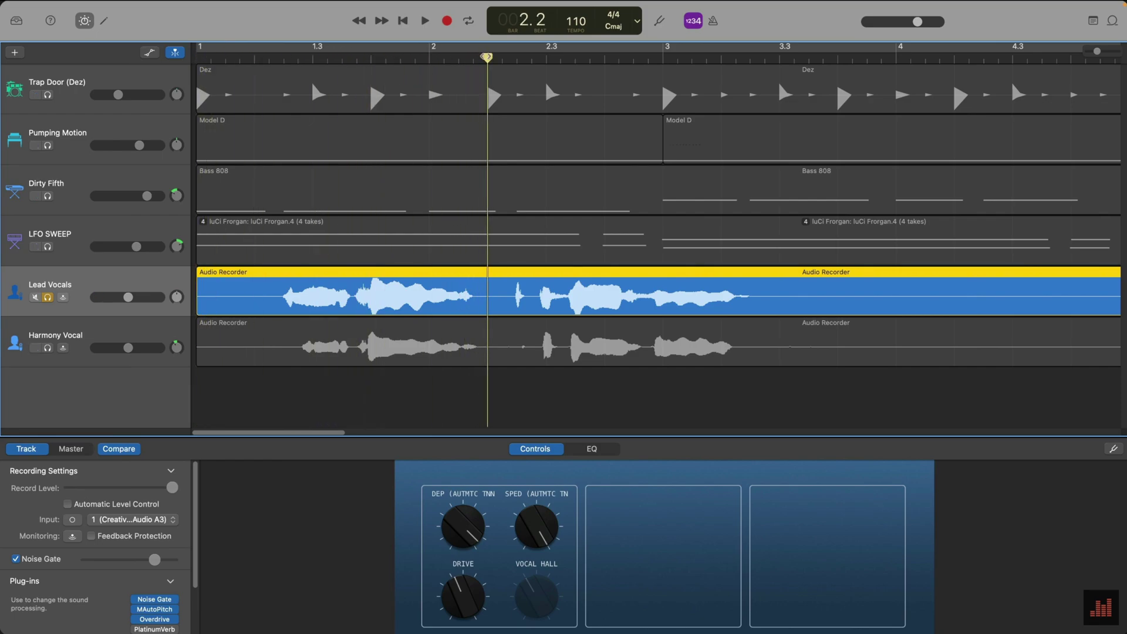
# - Split the Lead Vocals region at beat 2.2 with Split Regions at Playhead (⌘T)
pyautogui.moveTo(113, 5)
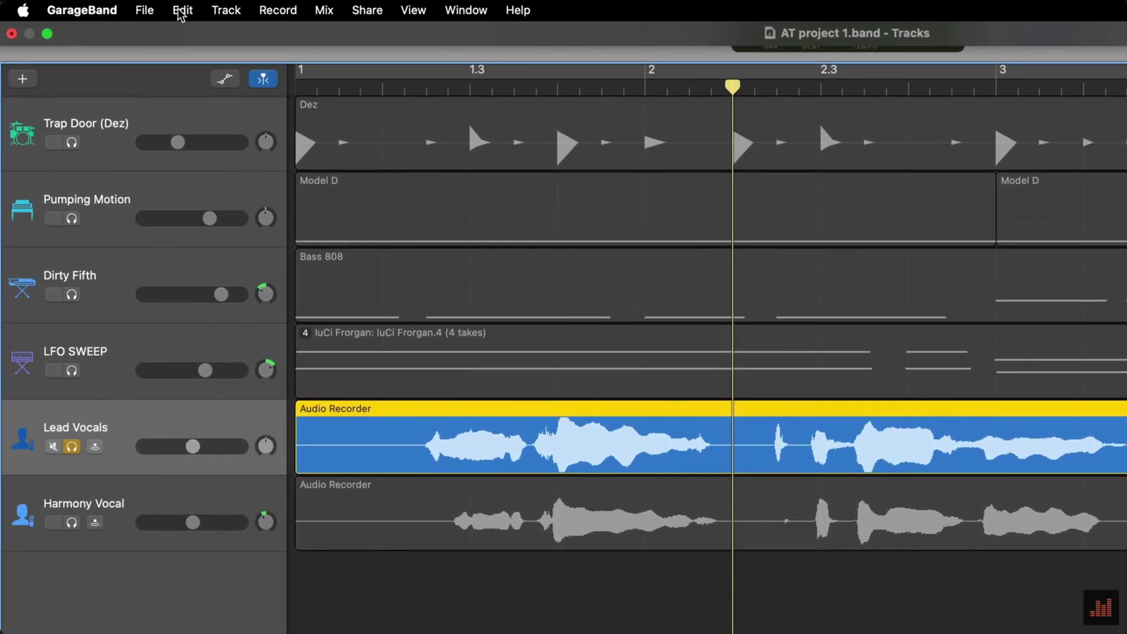
pyautogui.click(173, 9)
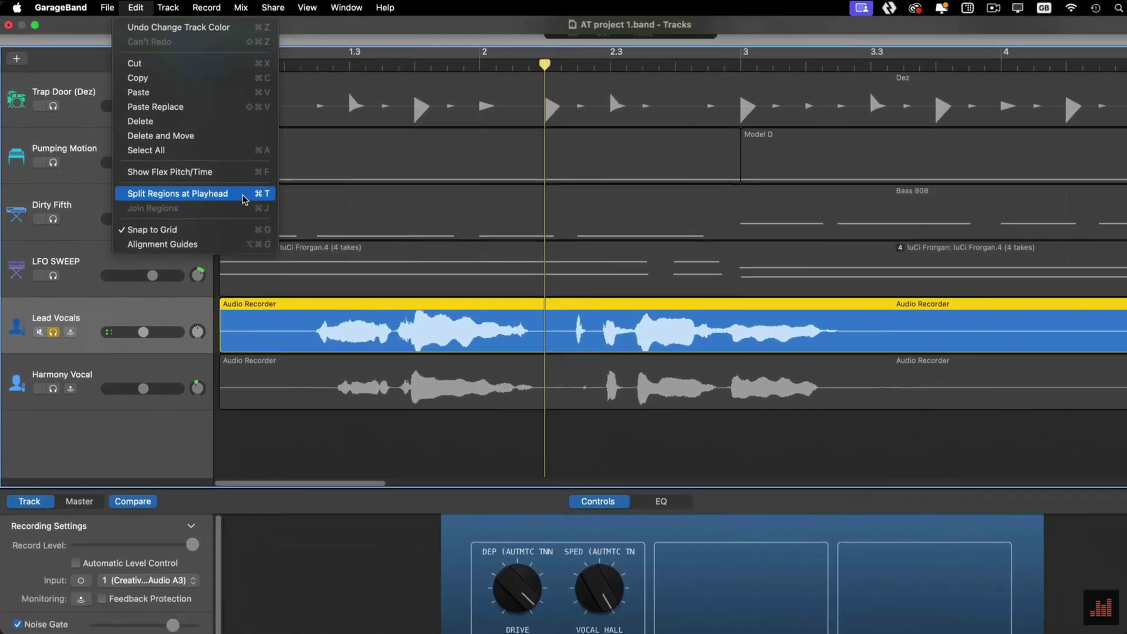
pyautogui.click(327, 265)
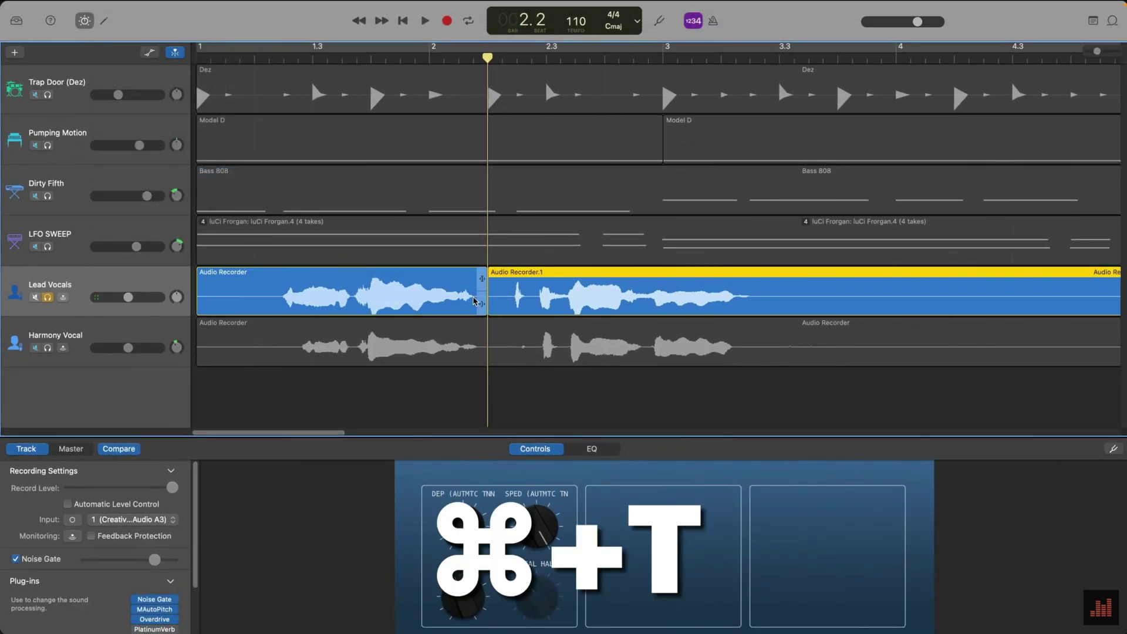
pyautogui.click(455, 277)
pyautogui.press('super+t')
pyautogui.click(468, 277)
# - Delete the first Lead Vocals part and slide the remaining part earlier
pyautogui.click(121, 7)
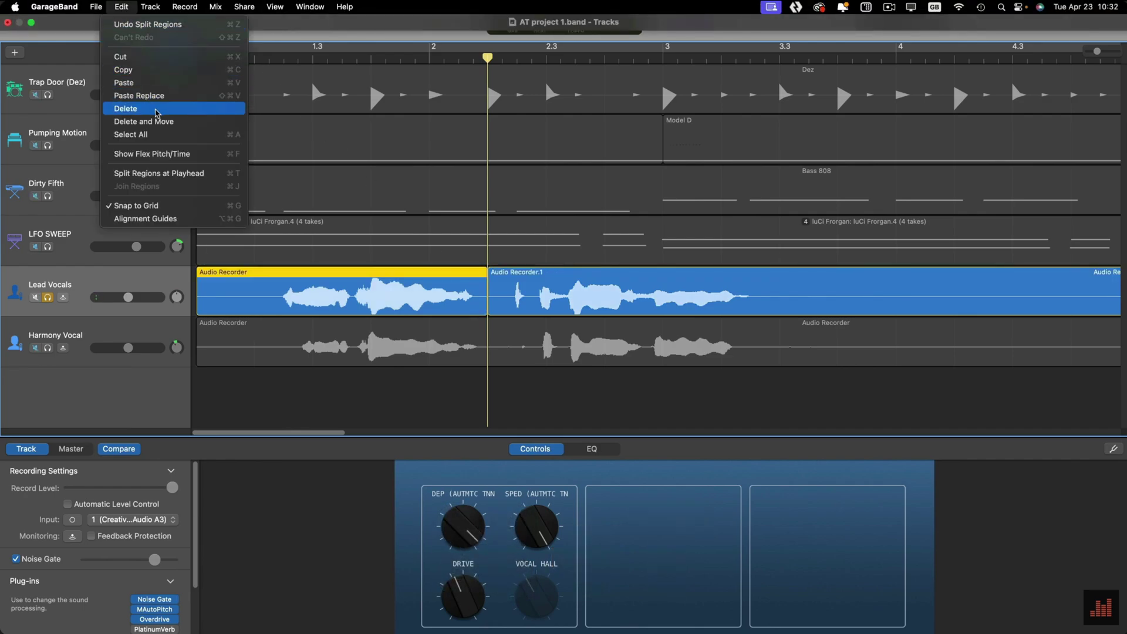
pyautogui.click(154, 108)
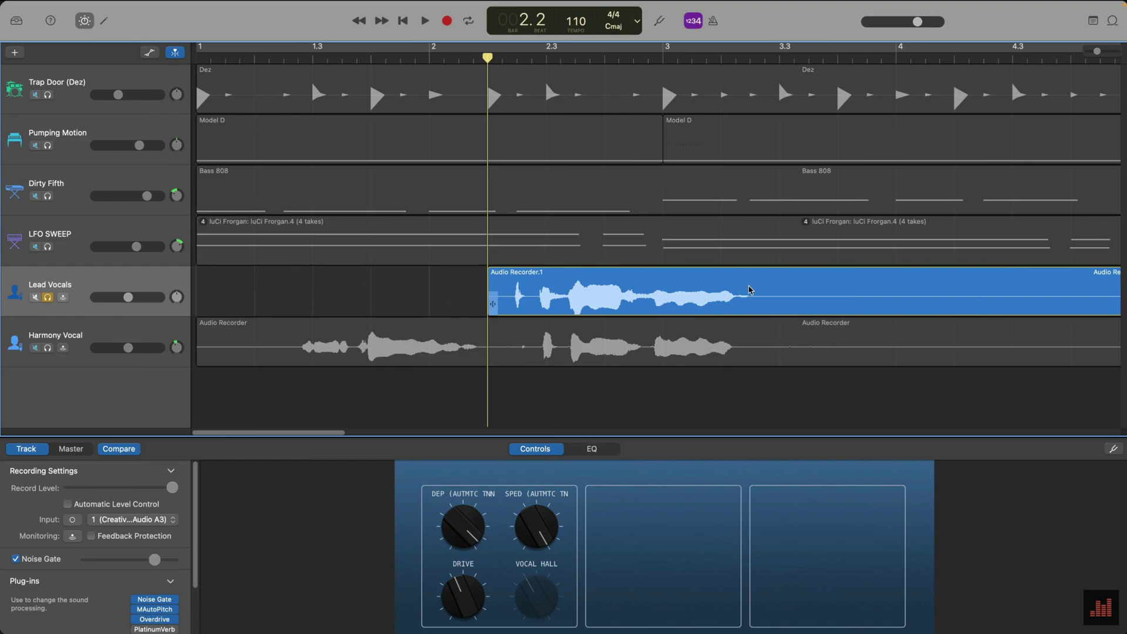
pyautogui.moveTo(749, 289); pyautogui.dragTo(555, 291)
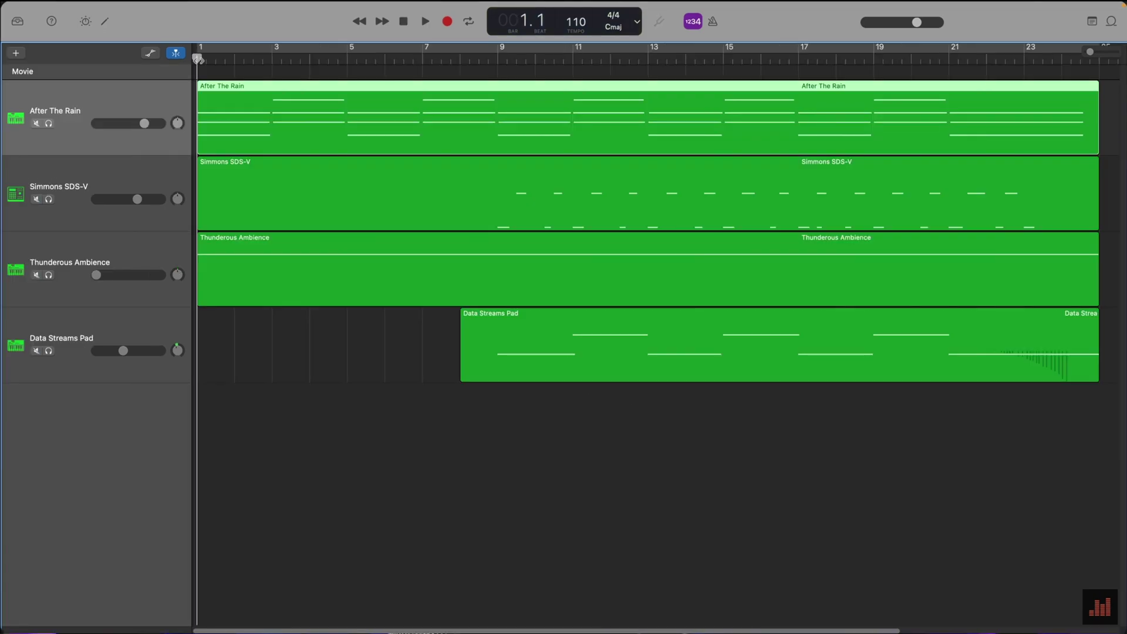
# - Move the playhead to bar 17, split After The Rain there and select the later part
pyautogui.moveTo(197, 58); pyautogui.dragTo(799, 36)
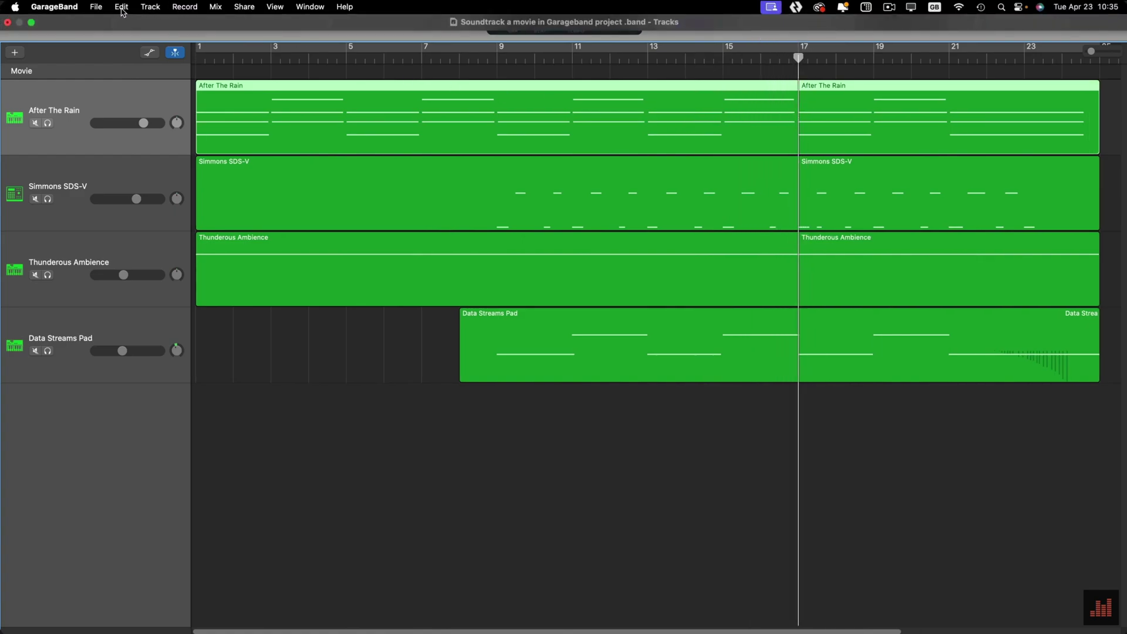
pyautogui.click(121, 7)
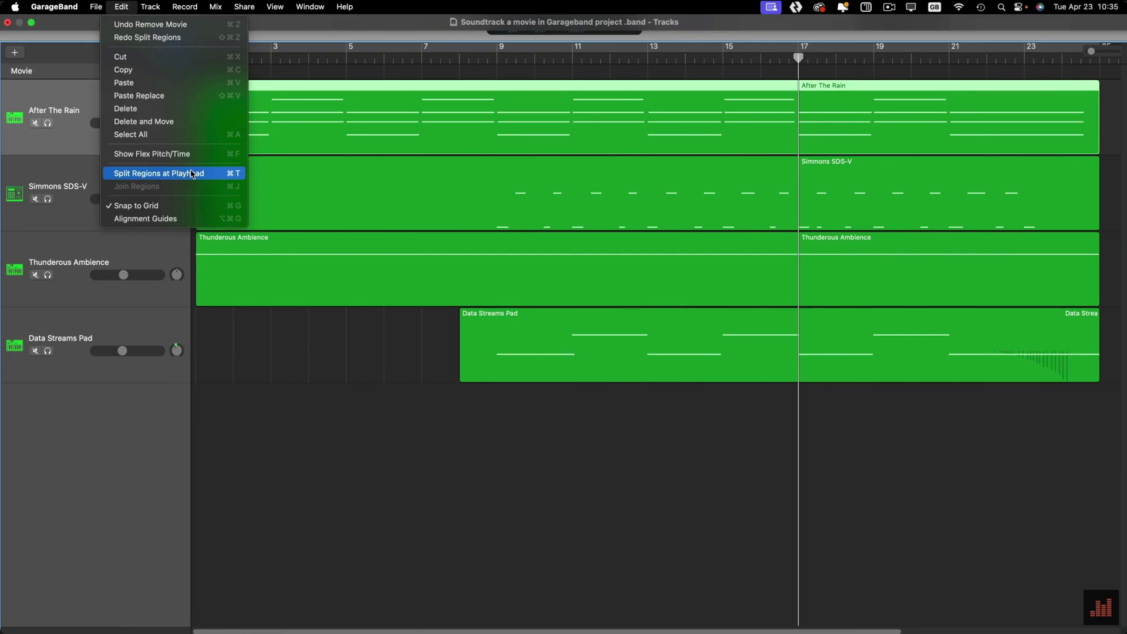
pyautogui.click(218, 177)
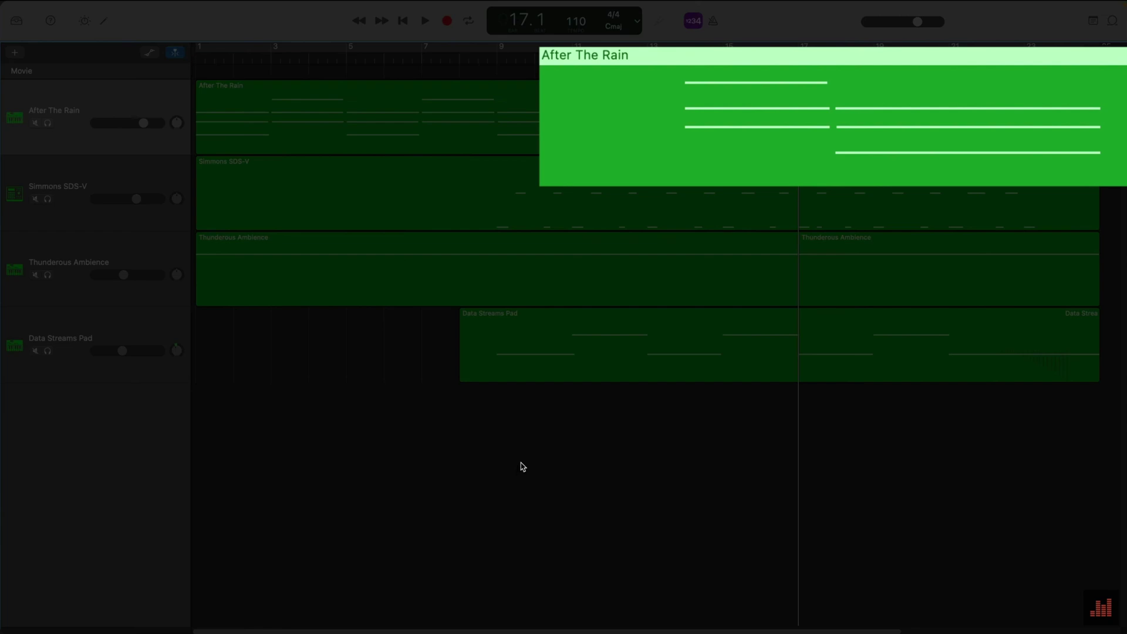
pyautogui.click(707, 470)
pyautogui.click(647, 107)
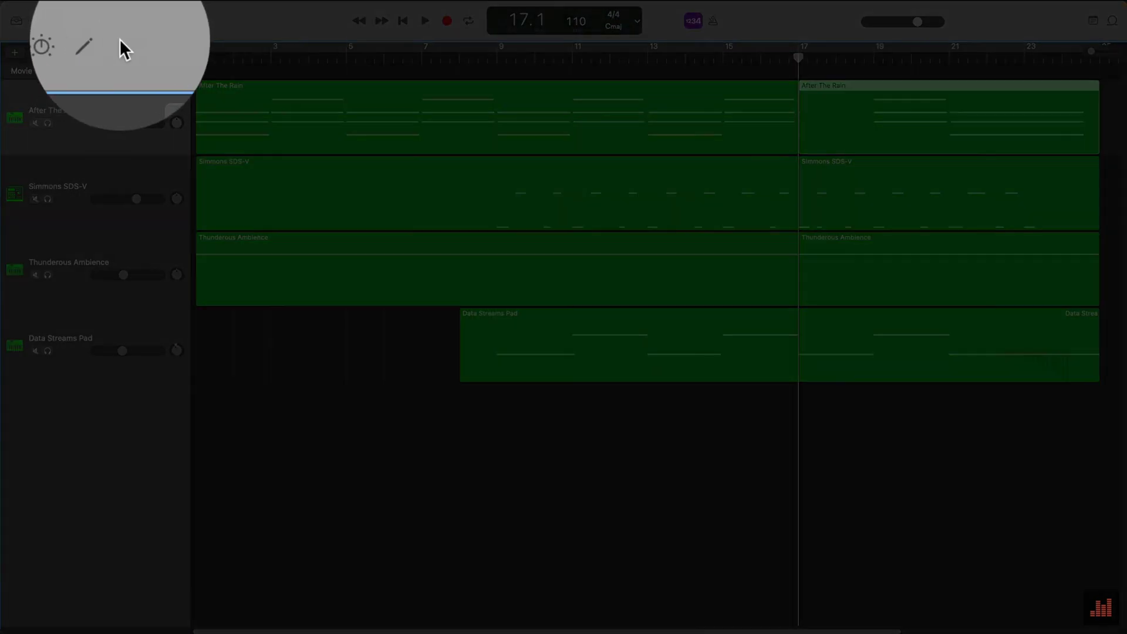
# - Stretch the C3, A2 and F2 notes at bar 17 to just before bar 19 and play them
pyautogui.click(103, 41)
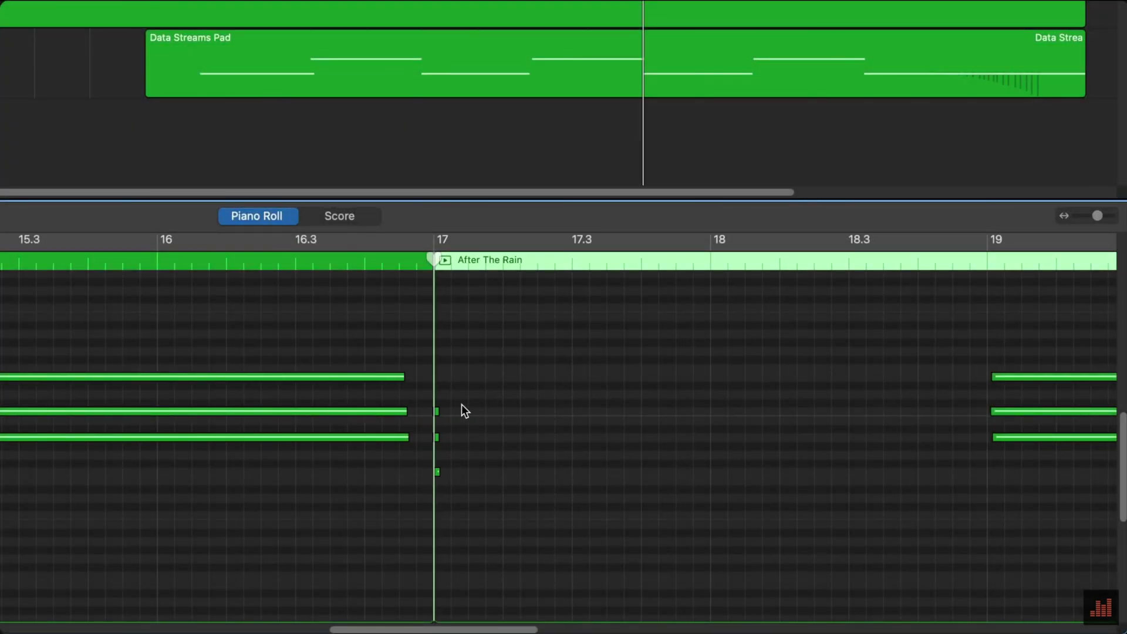
pyautogui.moveTo(438, 411); pyautogui.dragTo(988, 422)
pyautogui.moveTo(440, 437); pyautogui.dragTo(986, 436)
pyautogui.moveTo(436, 471); pyautogui.dragTo(968, 472)
pyautogui.press('space')
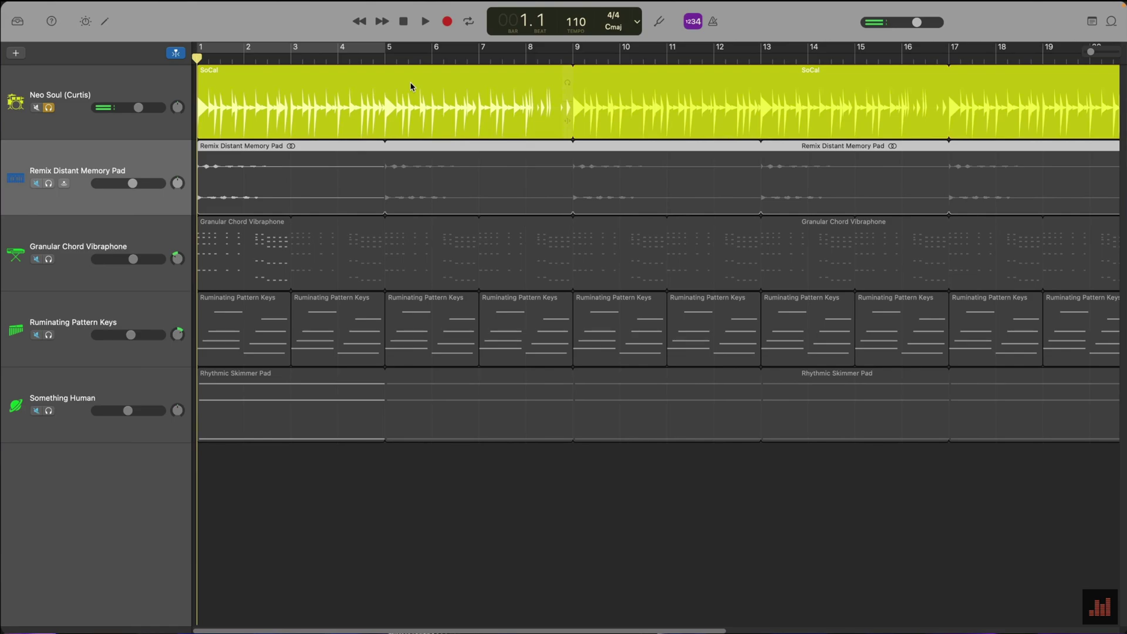
# - Split the SoCal drummer region at bar 2
pyautogui.click(411, 85)
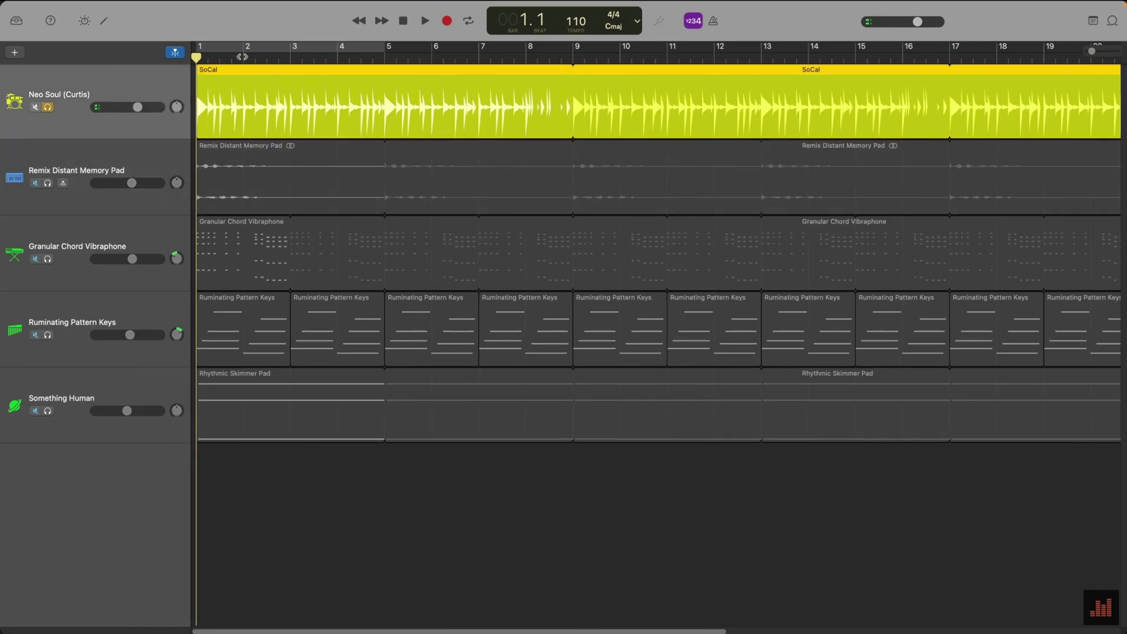
pyautogui.moveTo(197, 57); pyautogui.dragTo(242, 57)
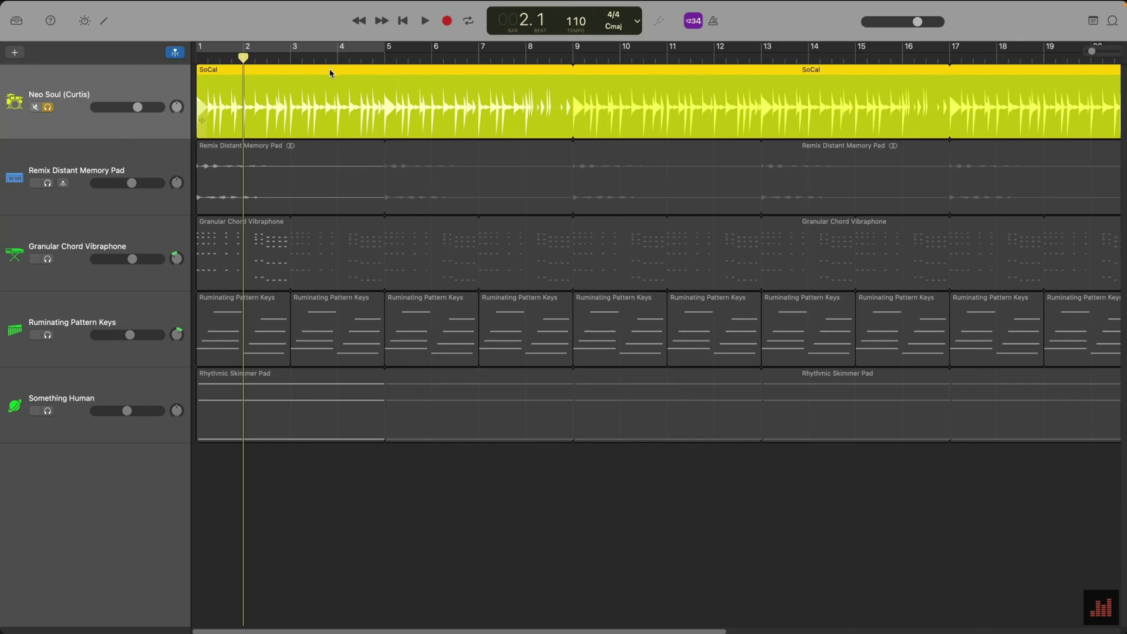
pyautogui.press('super+t')
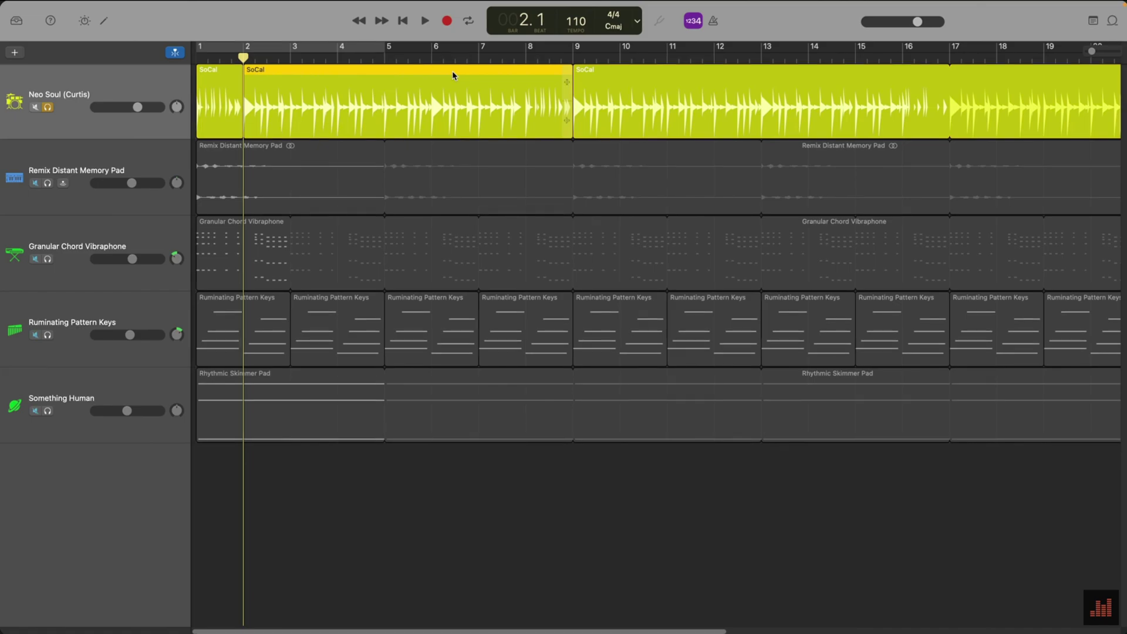
# - Play the song back from bar 1, then solo the Neo Soul drummer track
pyautogui.click(403, 22)
pyautogui.press('space')
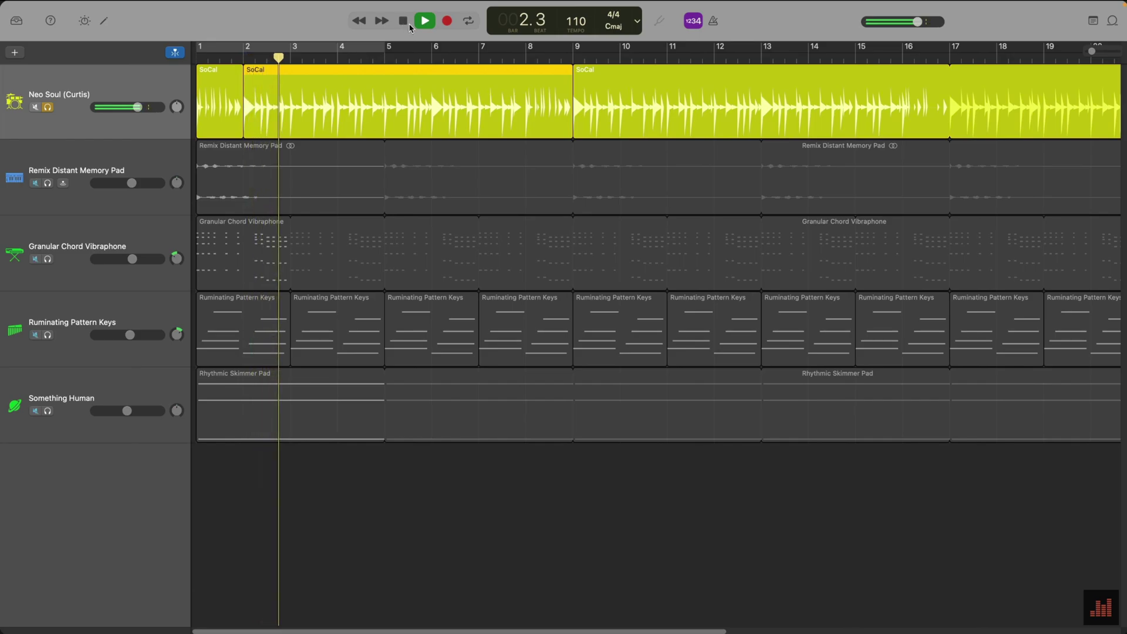
pyautogui.press('super+a')
pyautogui.press('Return')
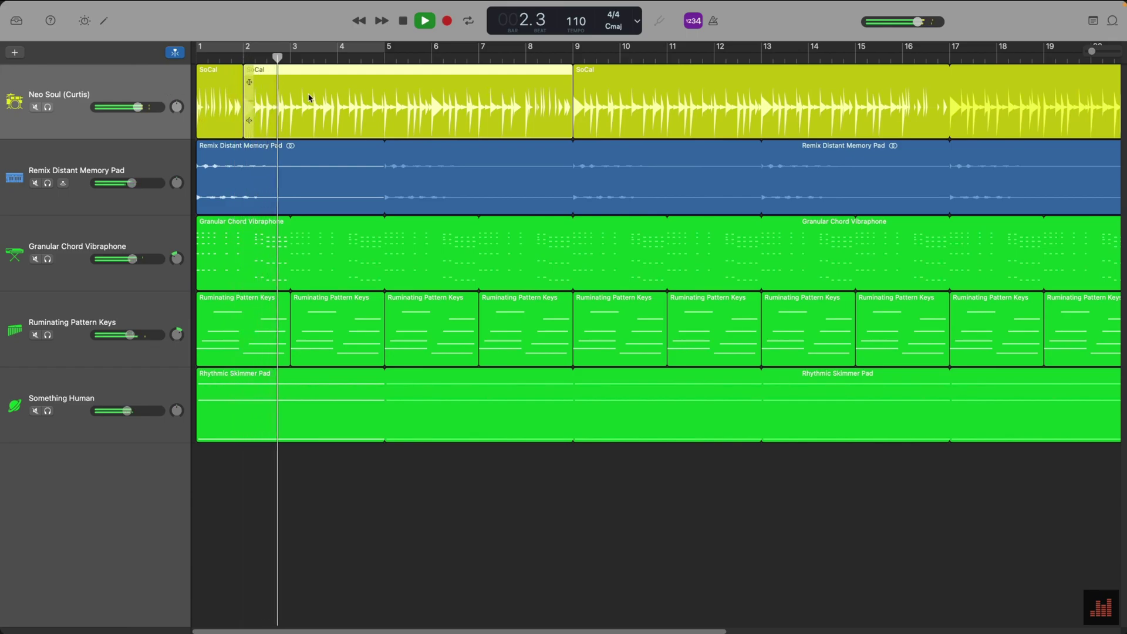
pyautogui.press('space')
pyautogui.press('Return')
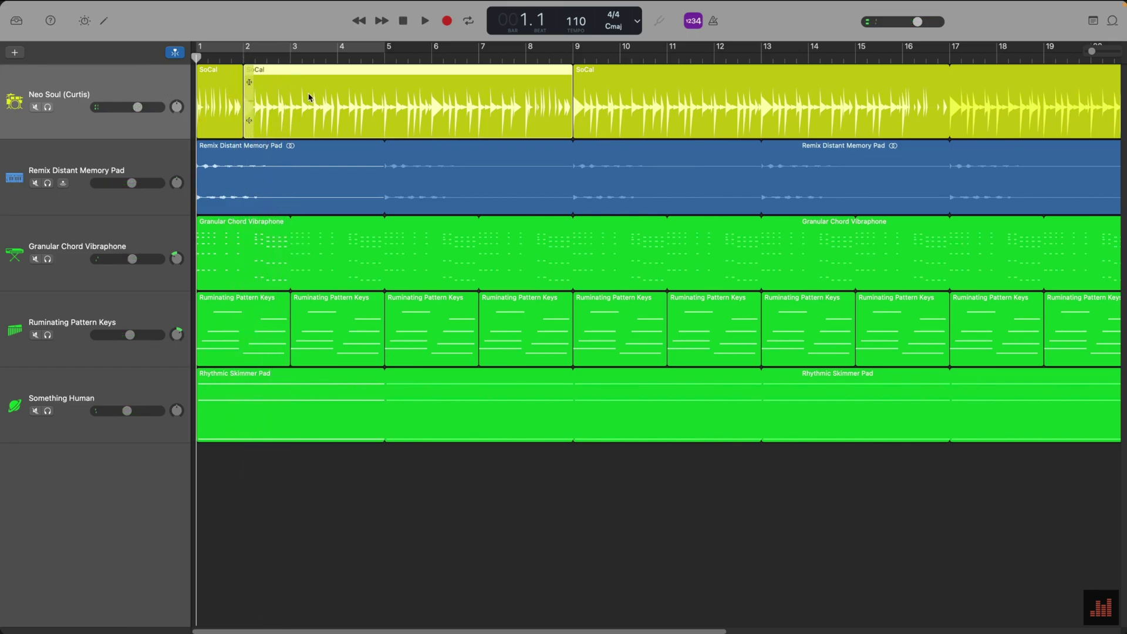
pyautogui.press('s')
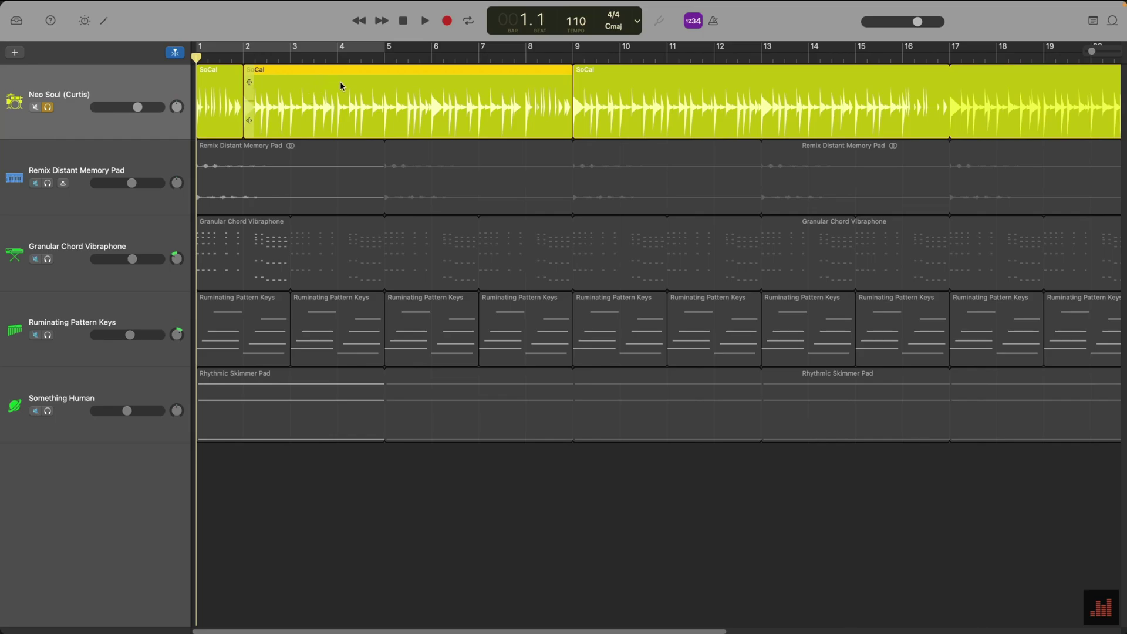
# - Turn the Fills knob to zero for the opening one-bar SoCal region
pyautogui.click(205, 76)
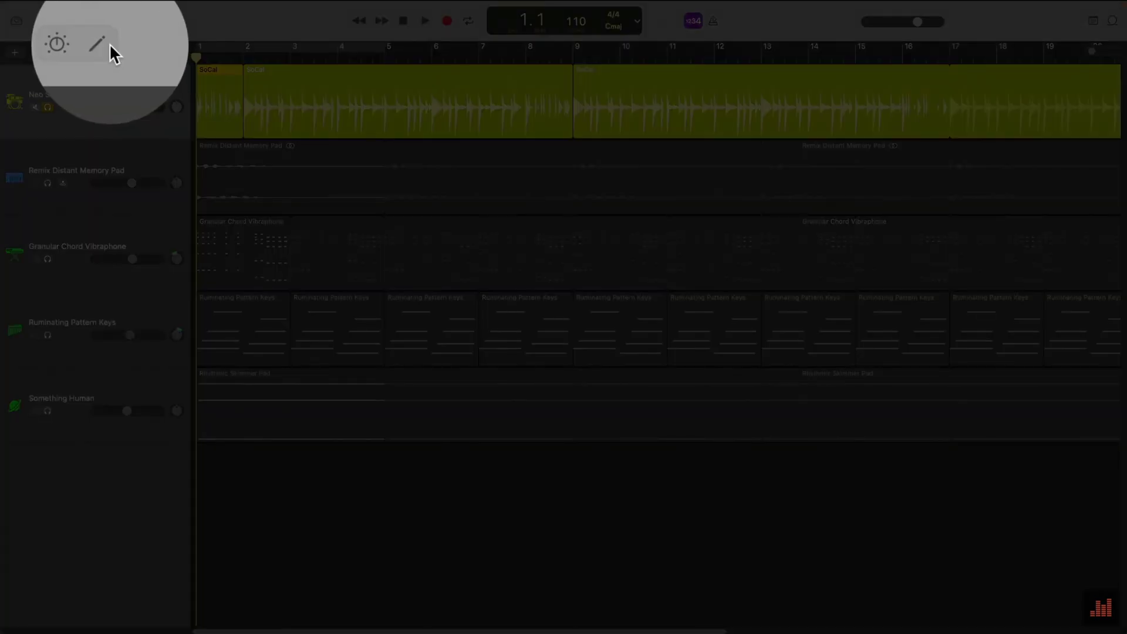
pyautogui.click(104, 20)
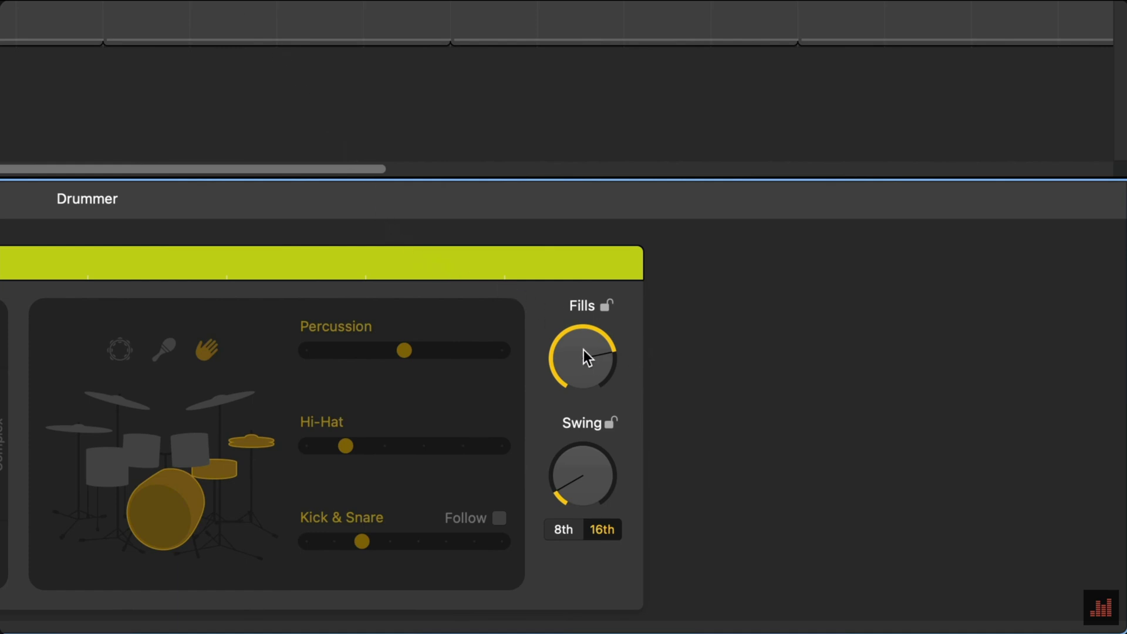
pyautogui.moveTo(583, 348); pyautogui.dragTo(521, 582)
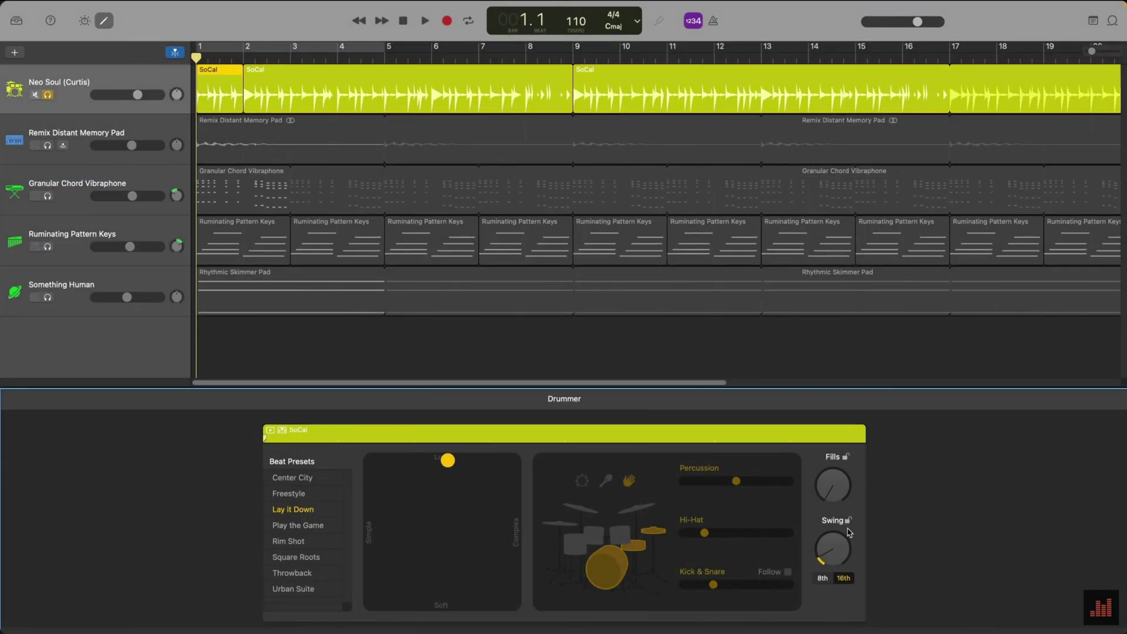
# - Play back from bar 1 with the Neo Soul drummer track unsoloed
pyautogui.press('space')
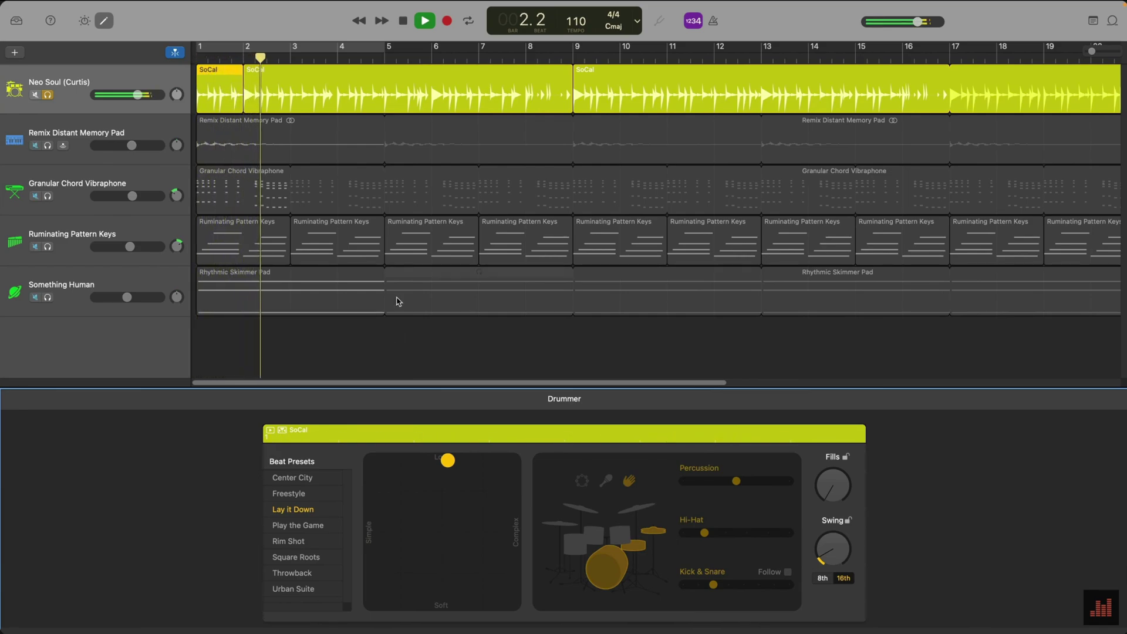
pyautogui.click(48, 95)
pyautogui.click(49, 96)
pyautogui.press('Return')
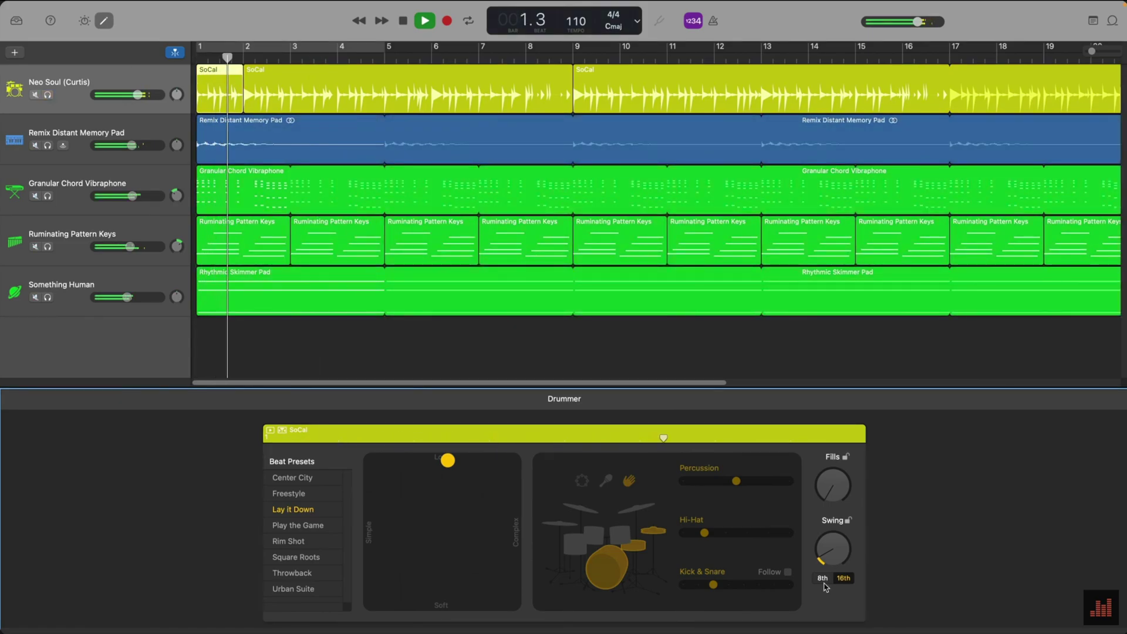